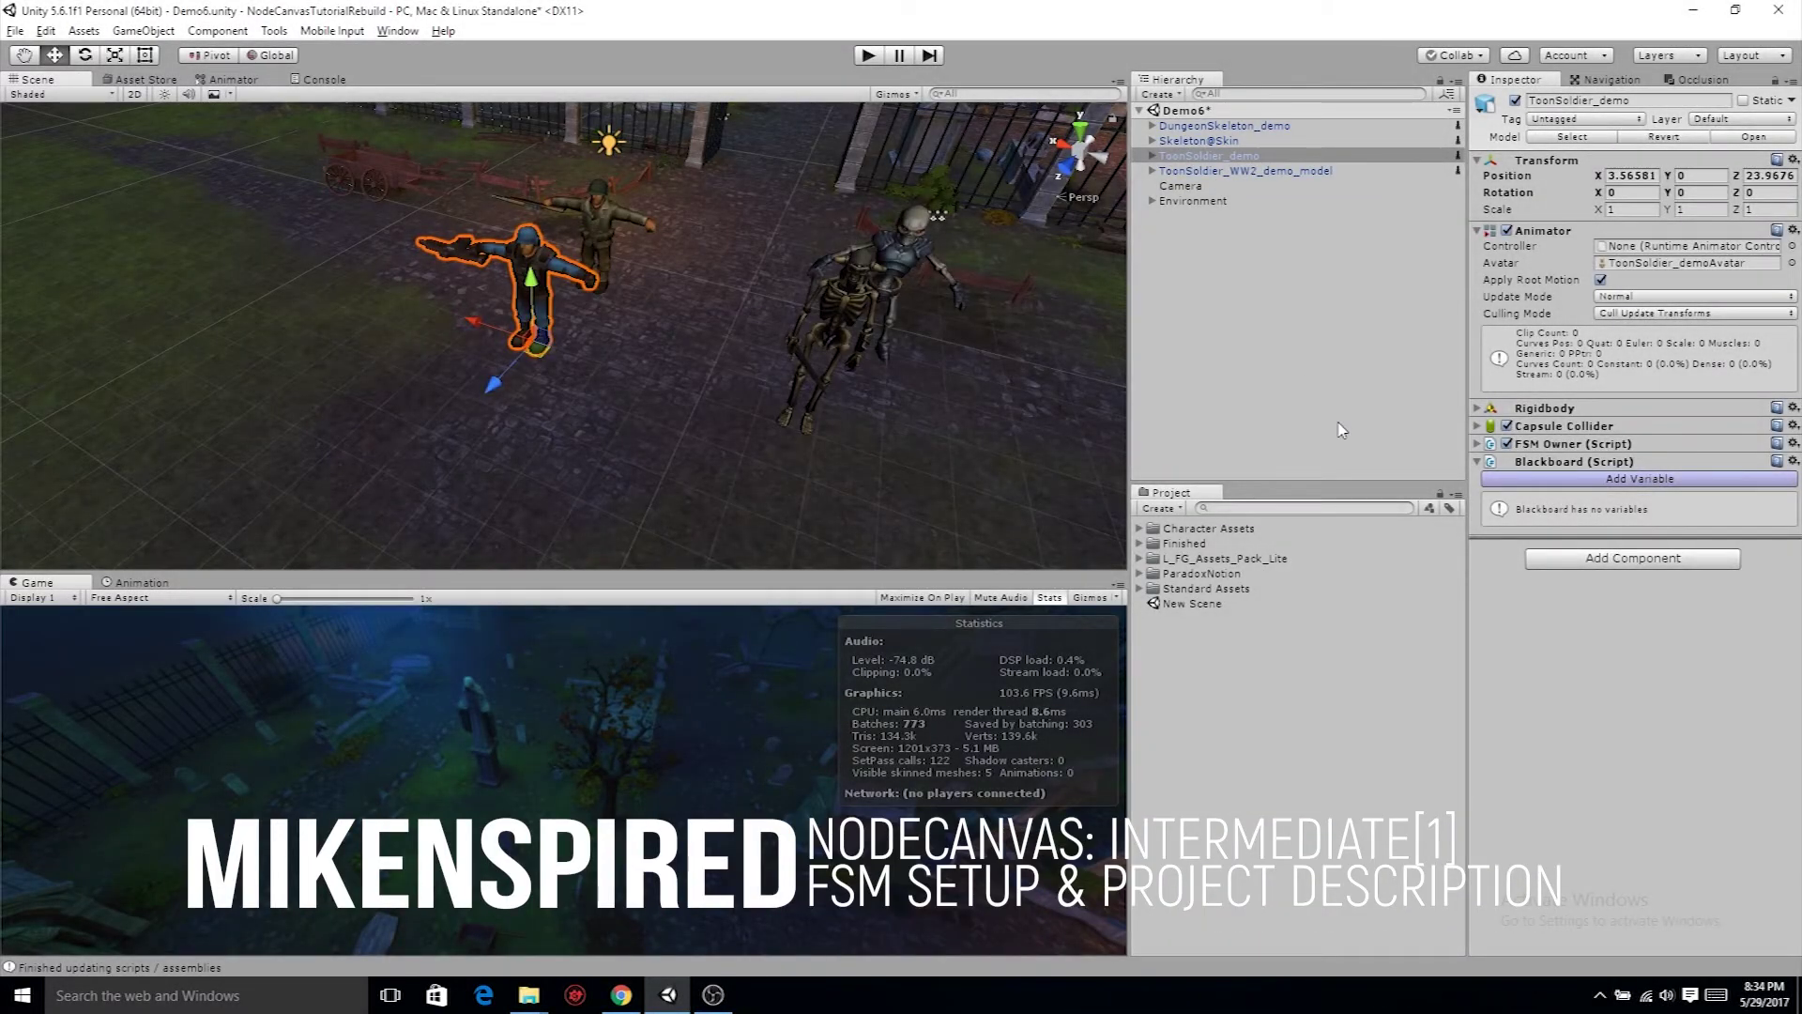
Create a bound FSM graph for ToonSoldier_demo's FSM Owner and move its Canvas window clear of the scene.
click(1479, 443)
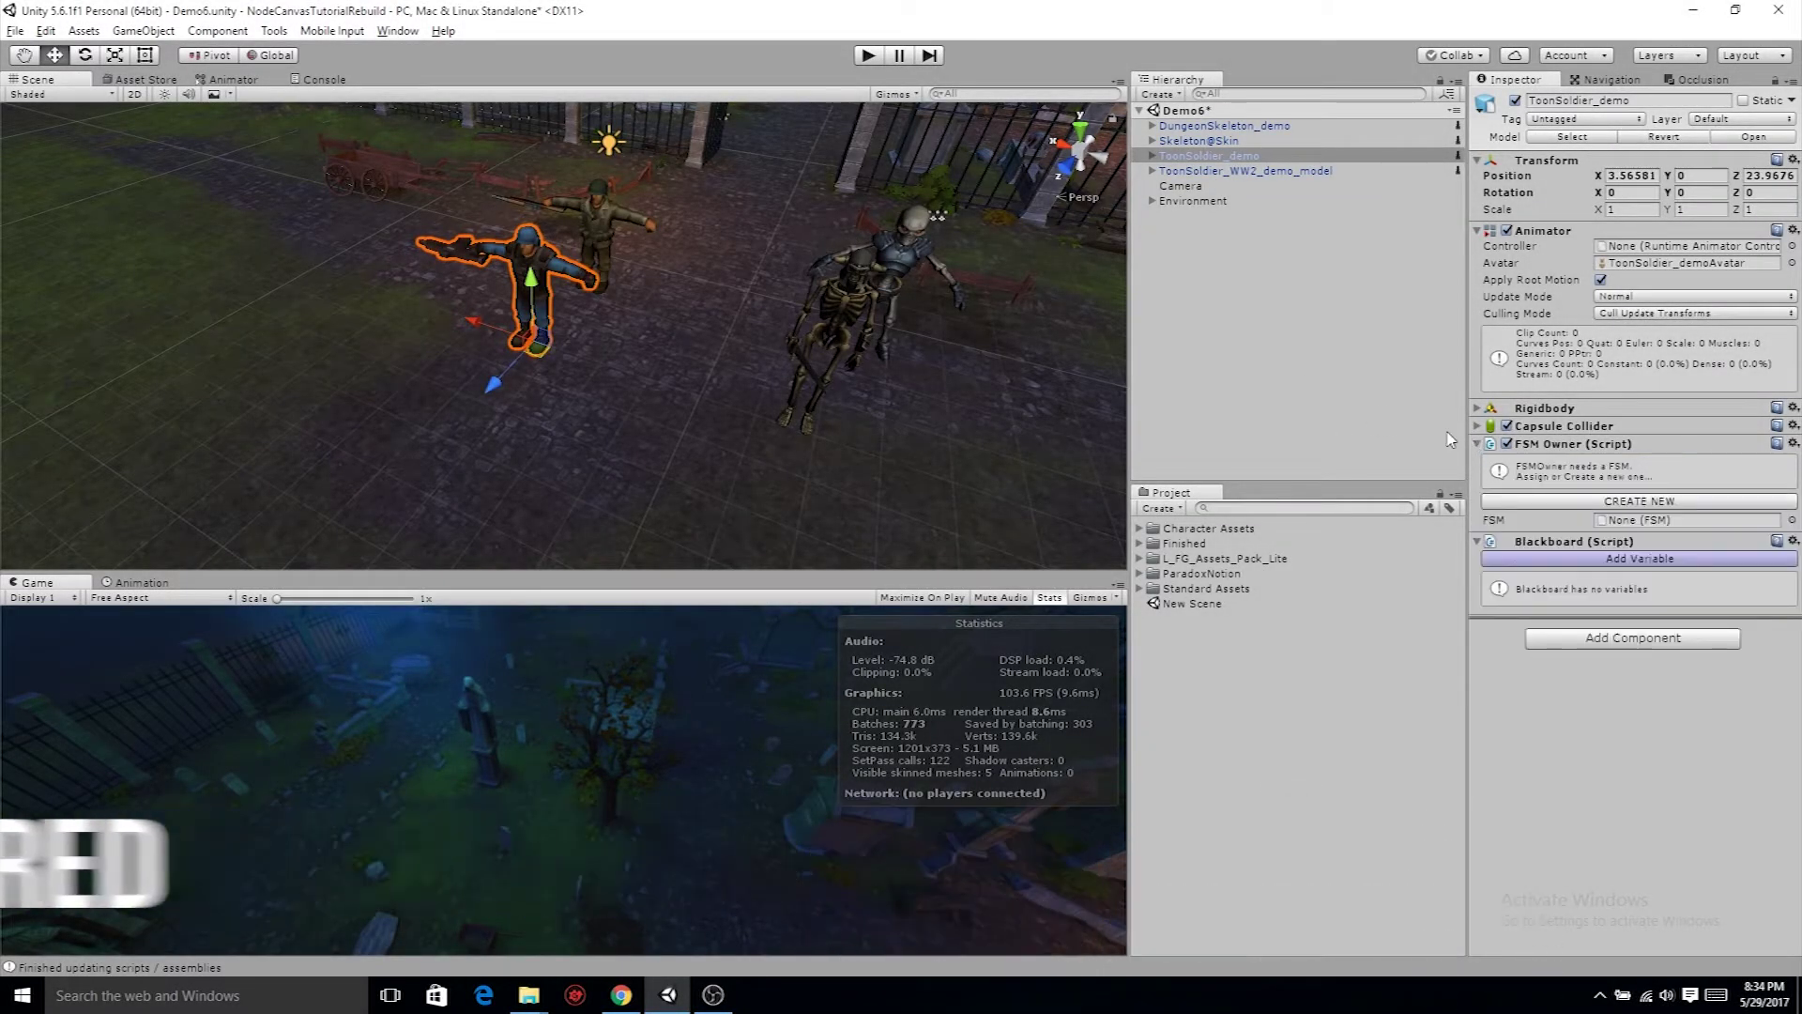
click(1671, 505)
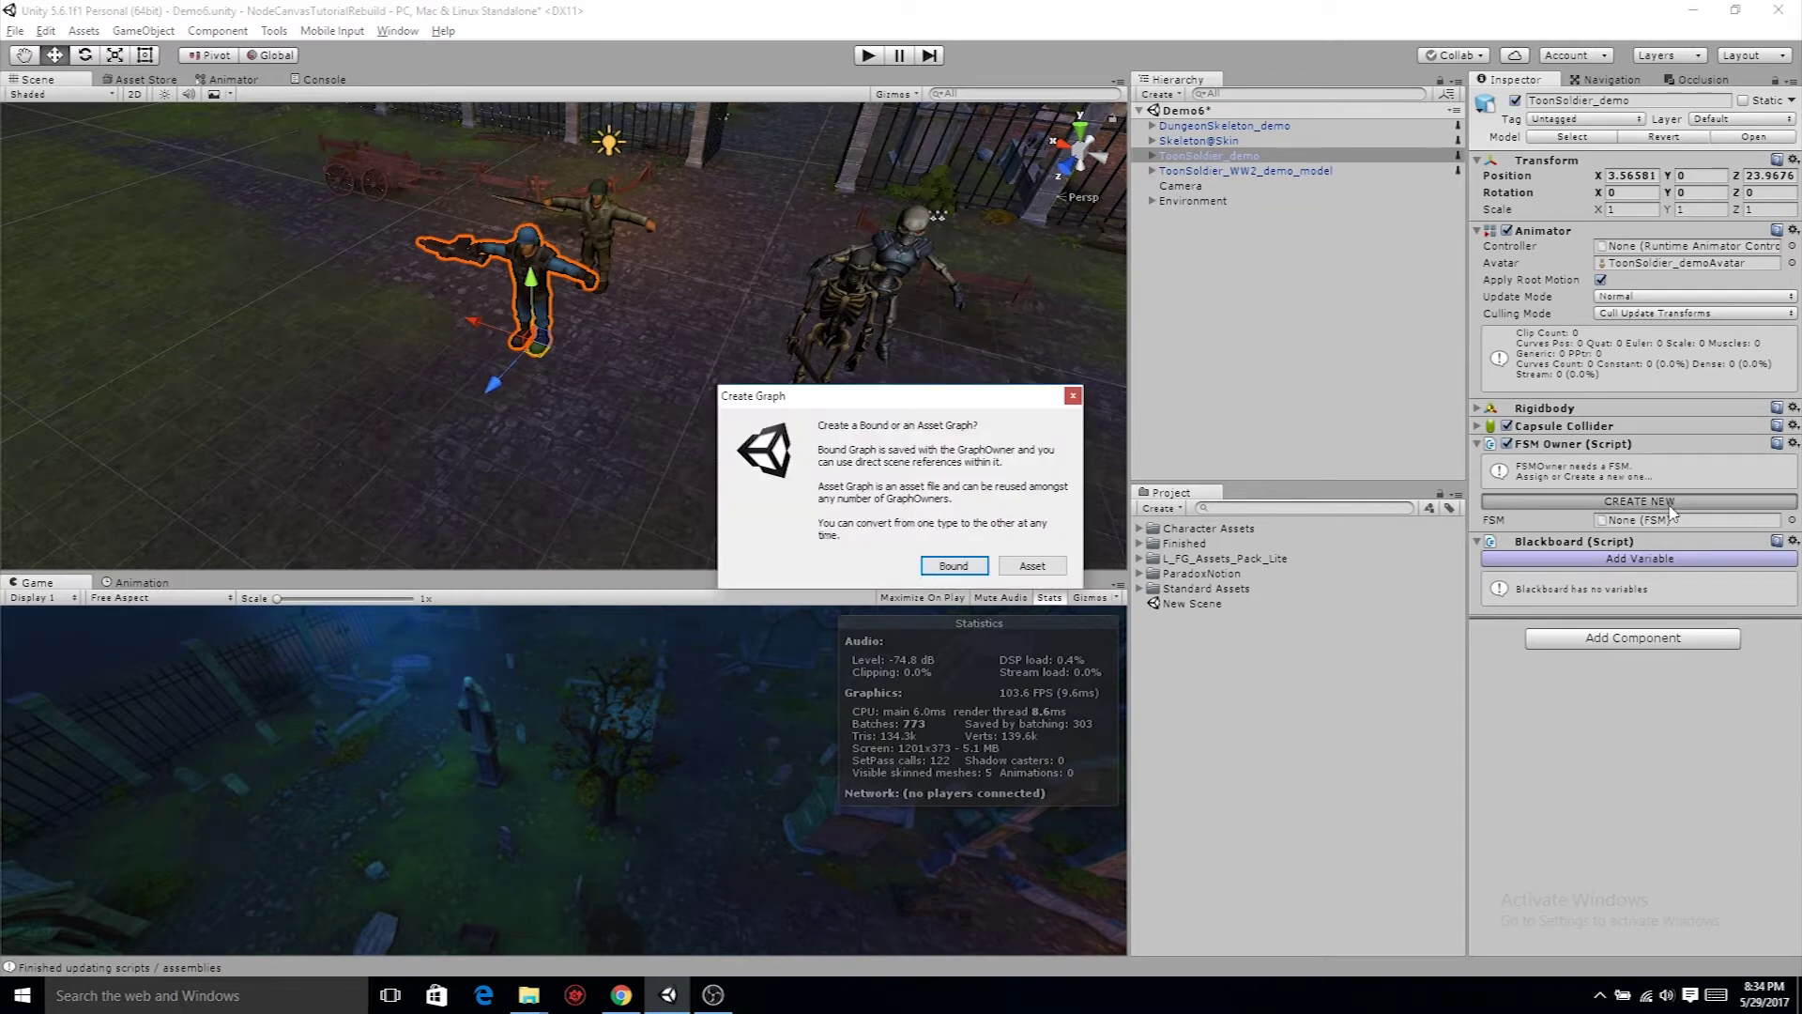
click(963, 567)
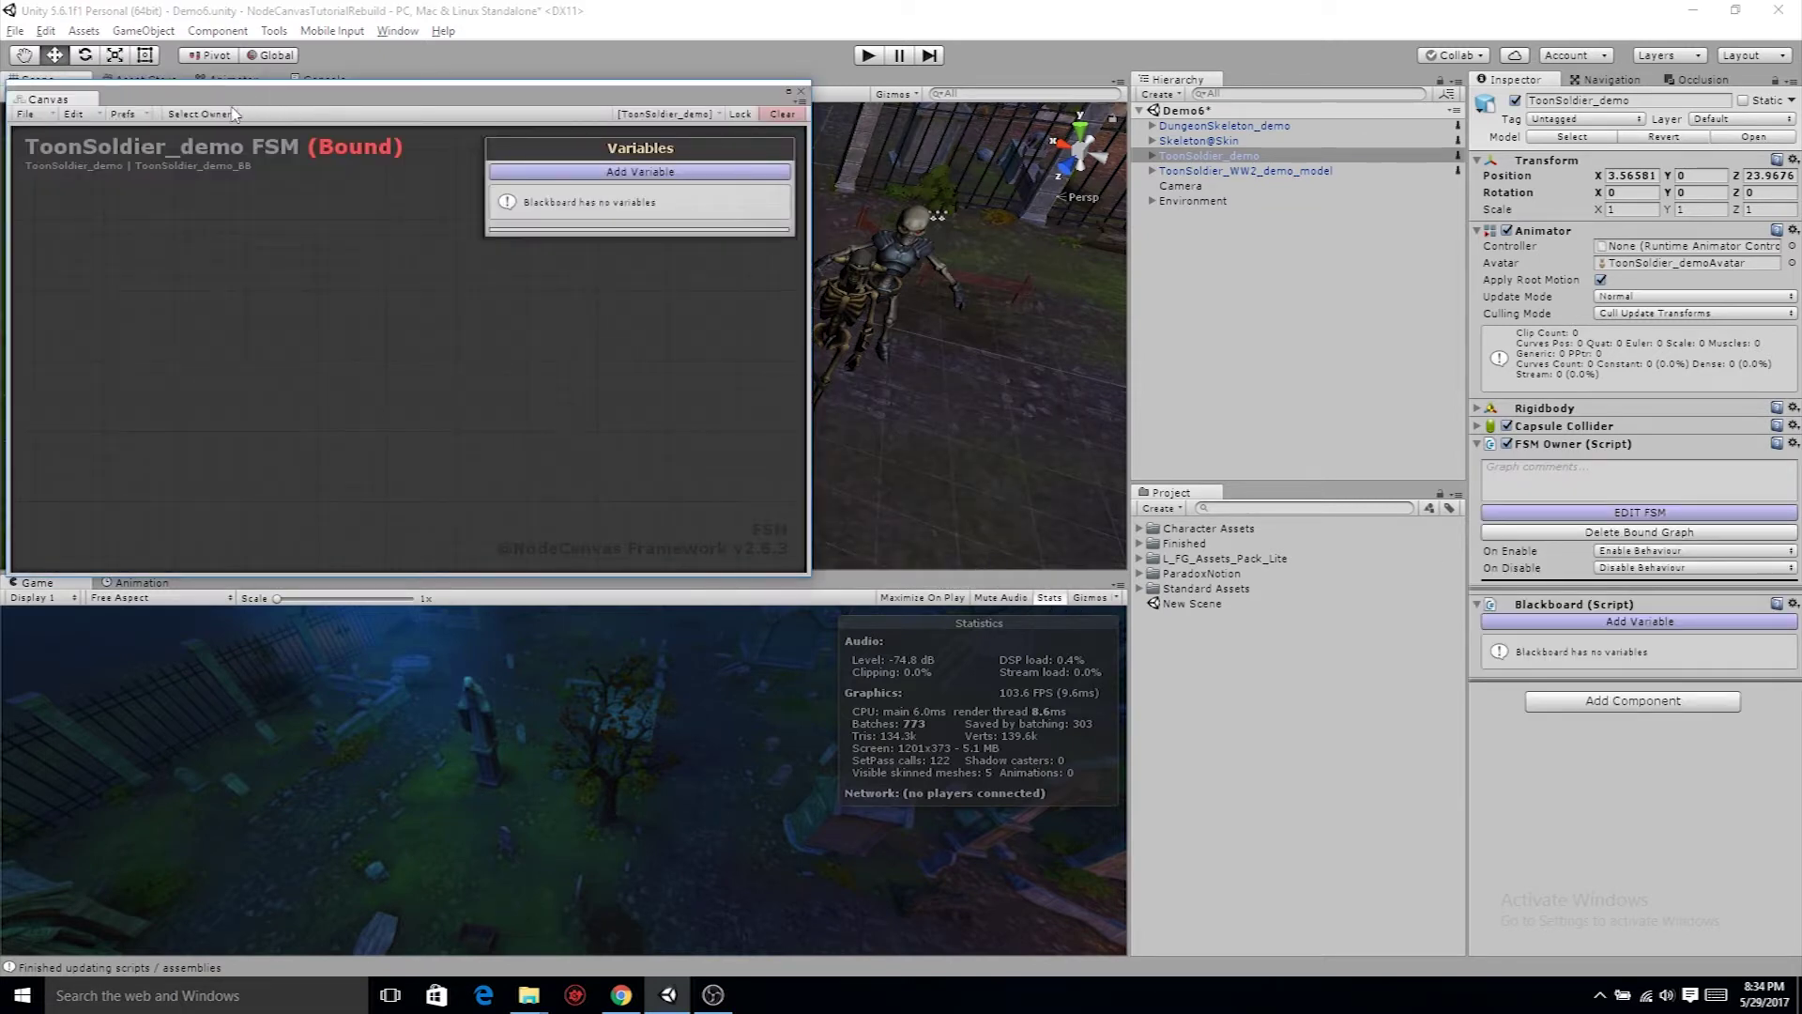
drag(228, 101, 1143, 353)
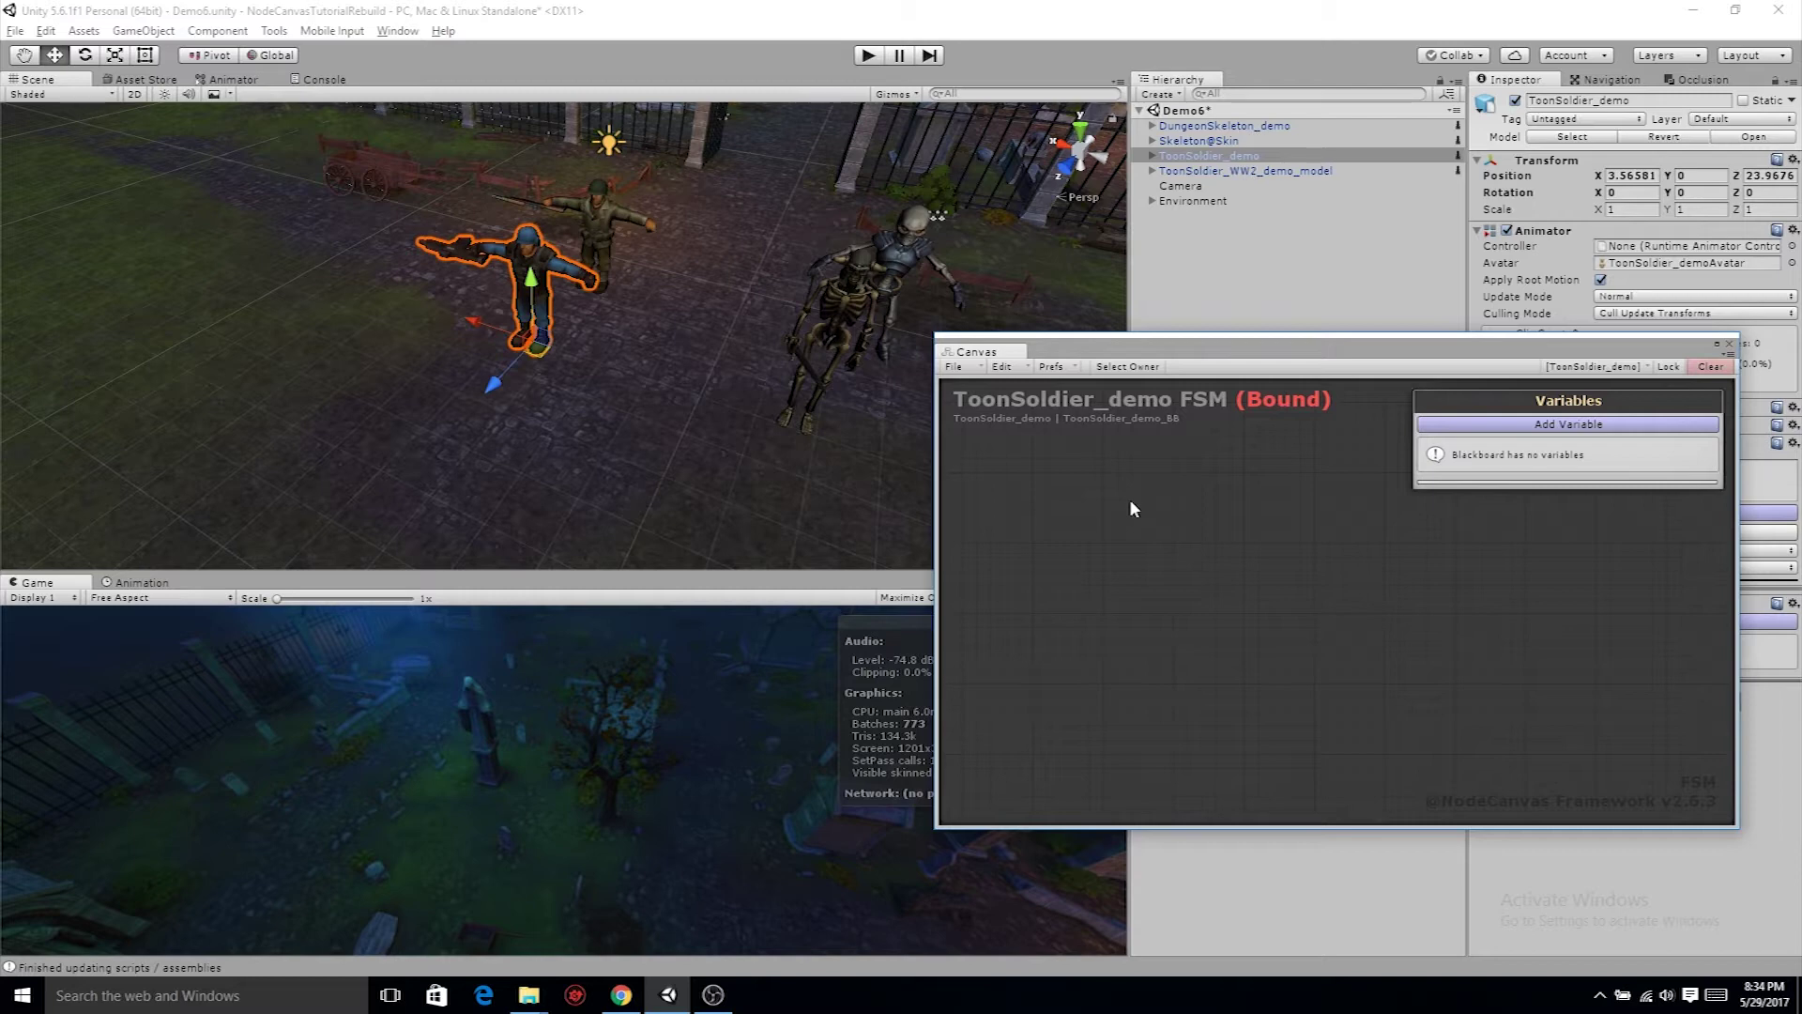
Add a nested BehaviourTree node to the ToonSoldier_demo FSM as its start state.
right_click(1129, 499)
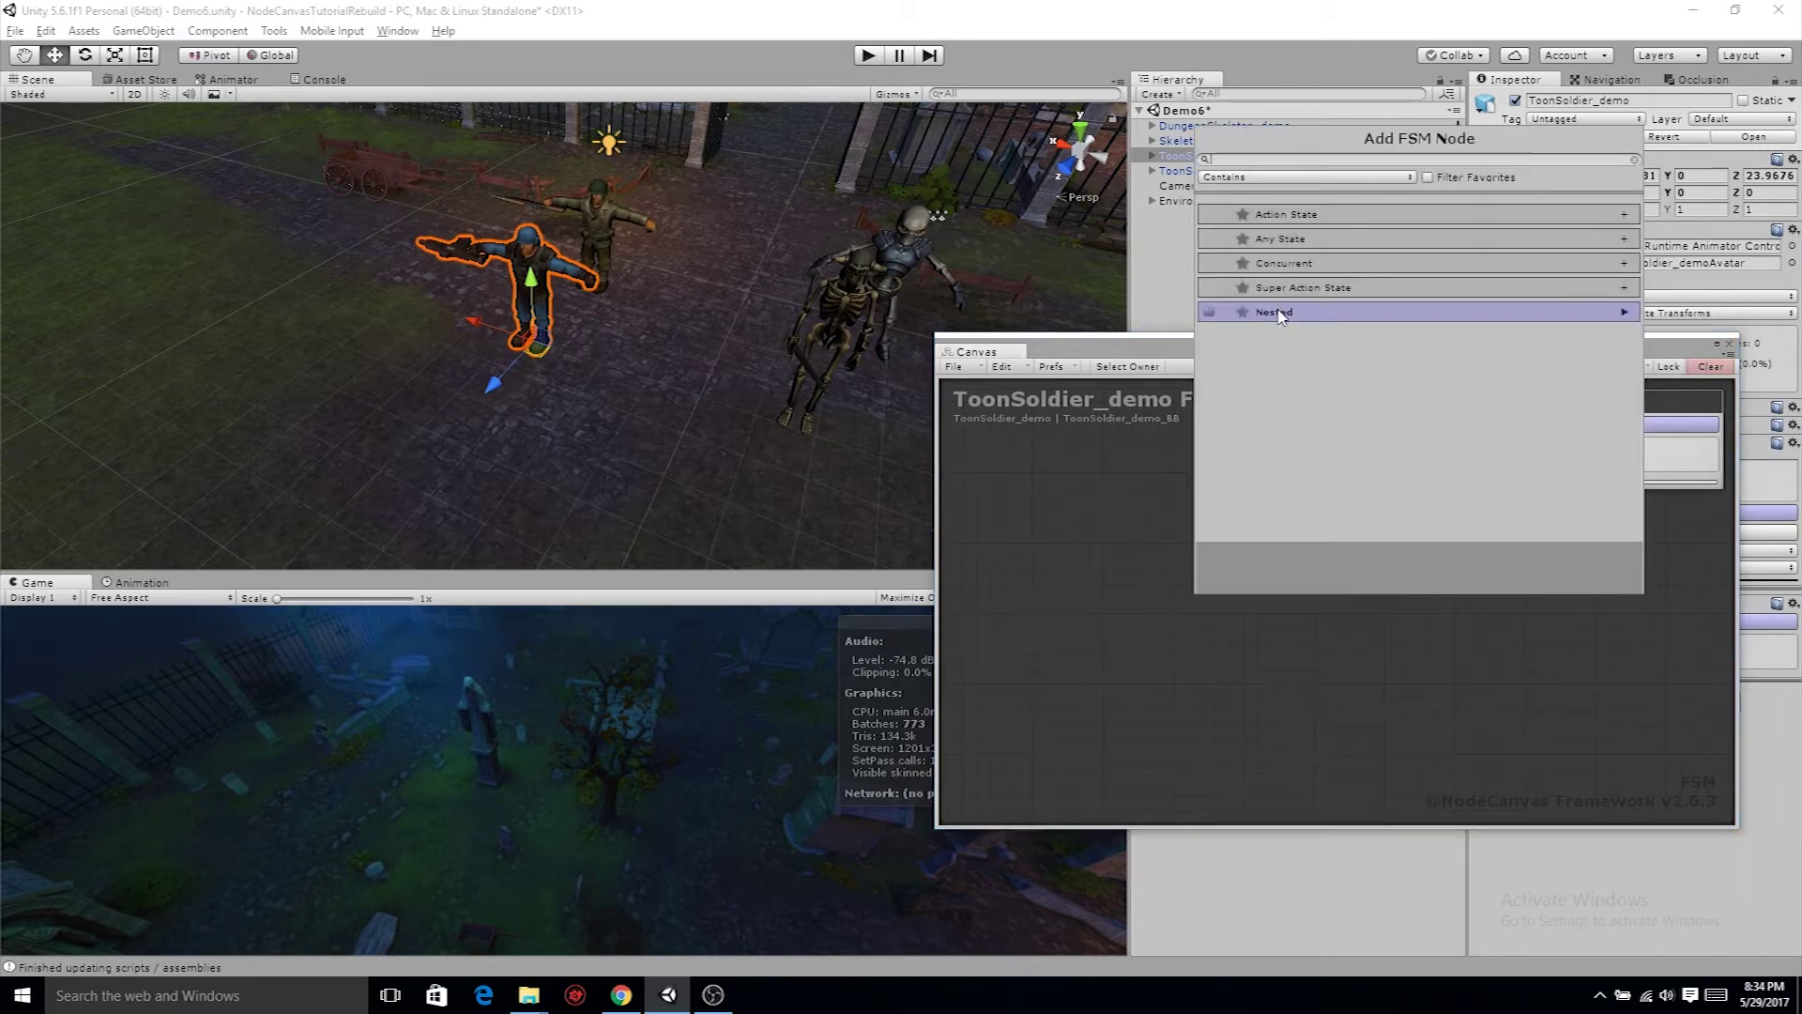
click(1278, 310)
click(1294, 244)
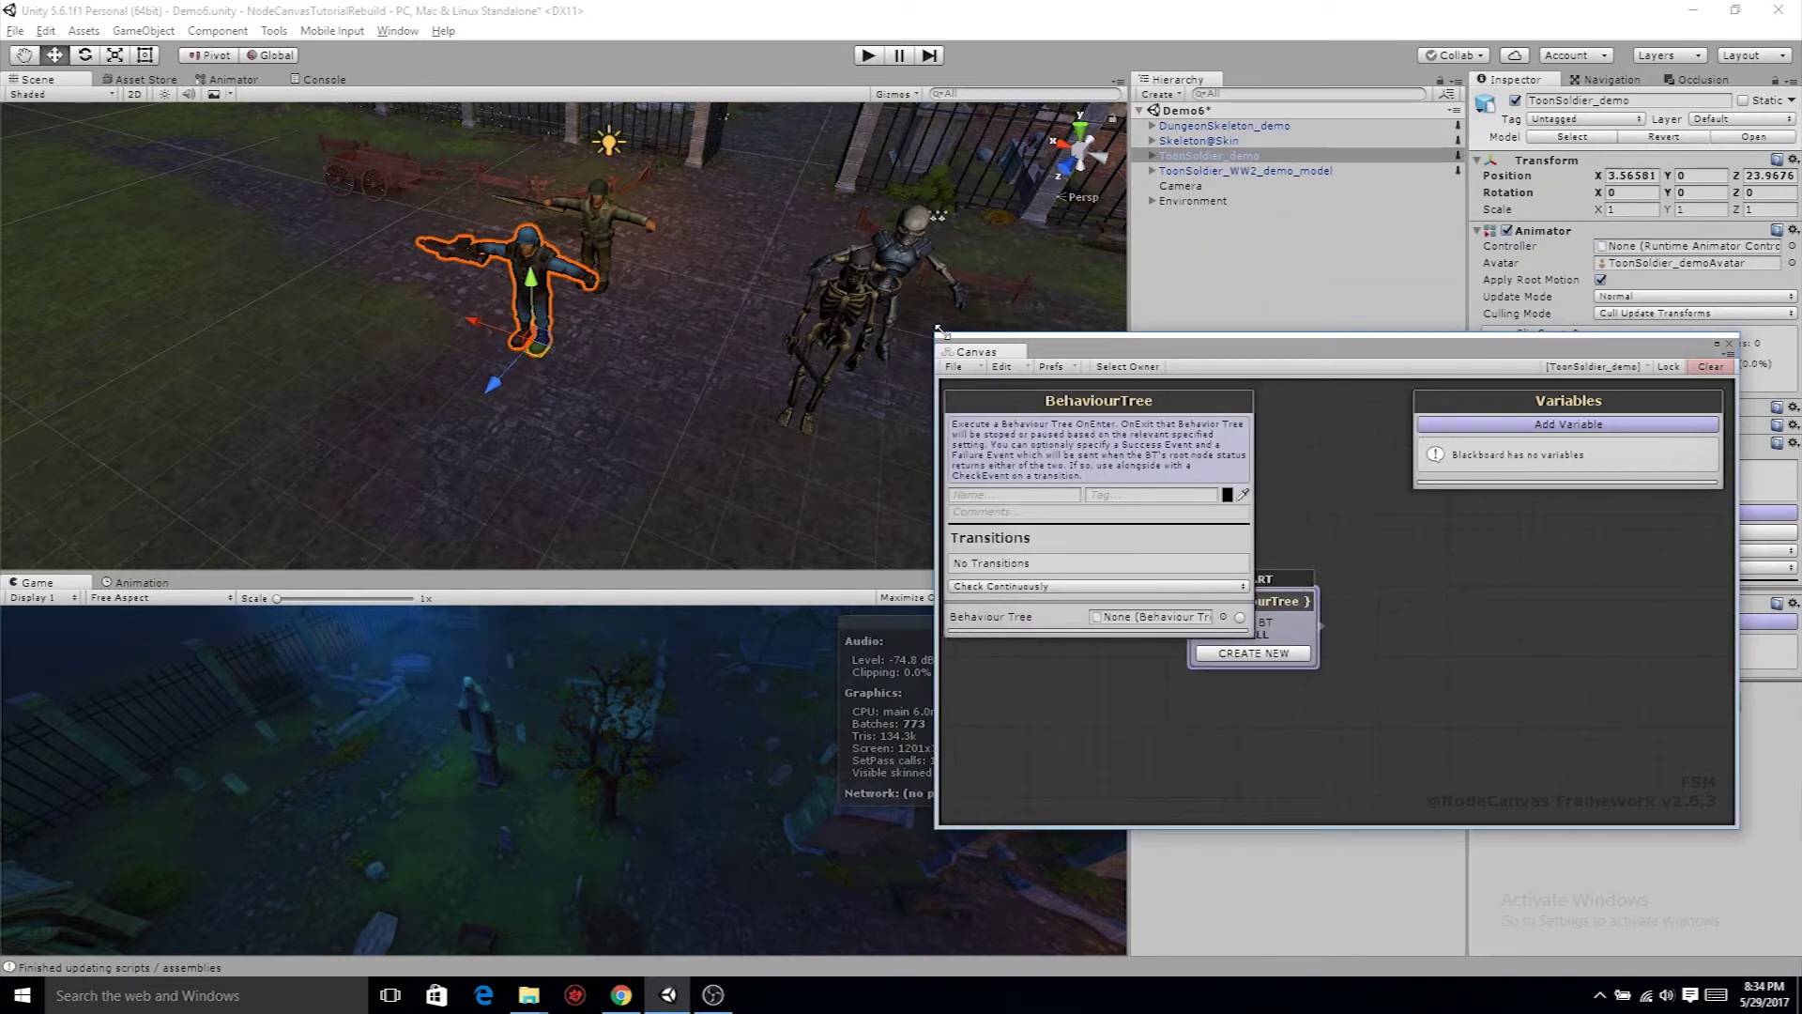
Enlarge the Canvas window and duplicate the BehaviourTree node three times, arranging the four nodes in a two-by-two grid.
drag(938, 334, 726, 199)
drag(1070, 490, 1451, 588)
key(ctrl+d)
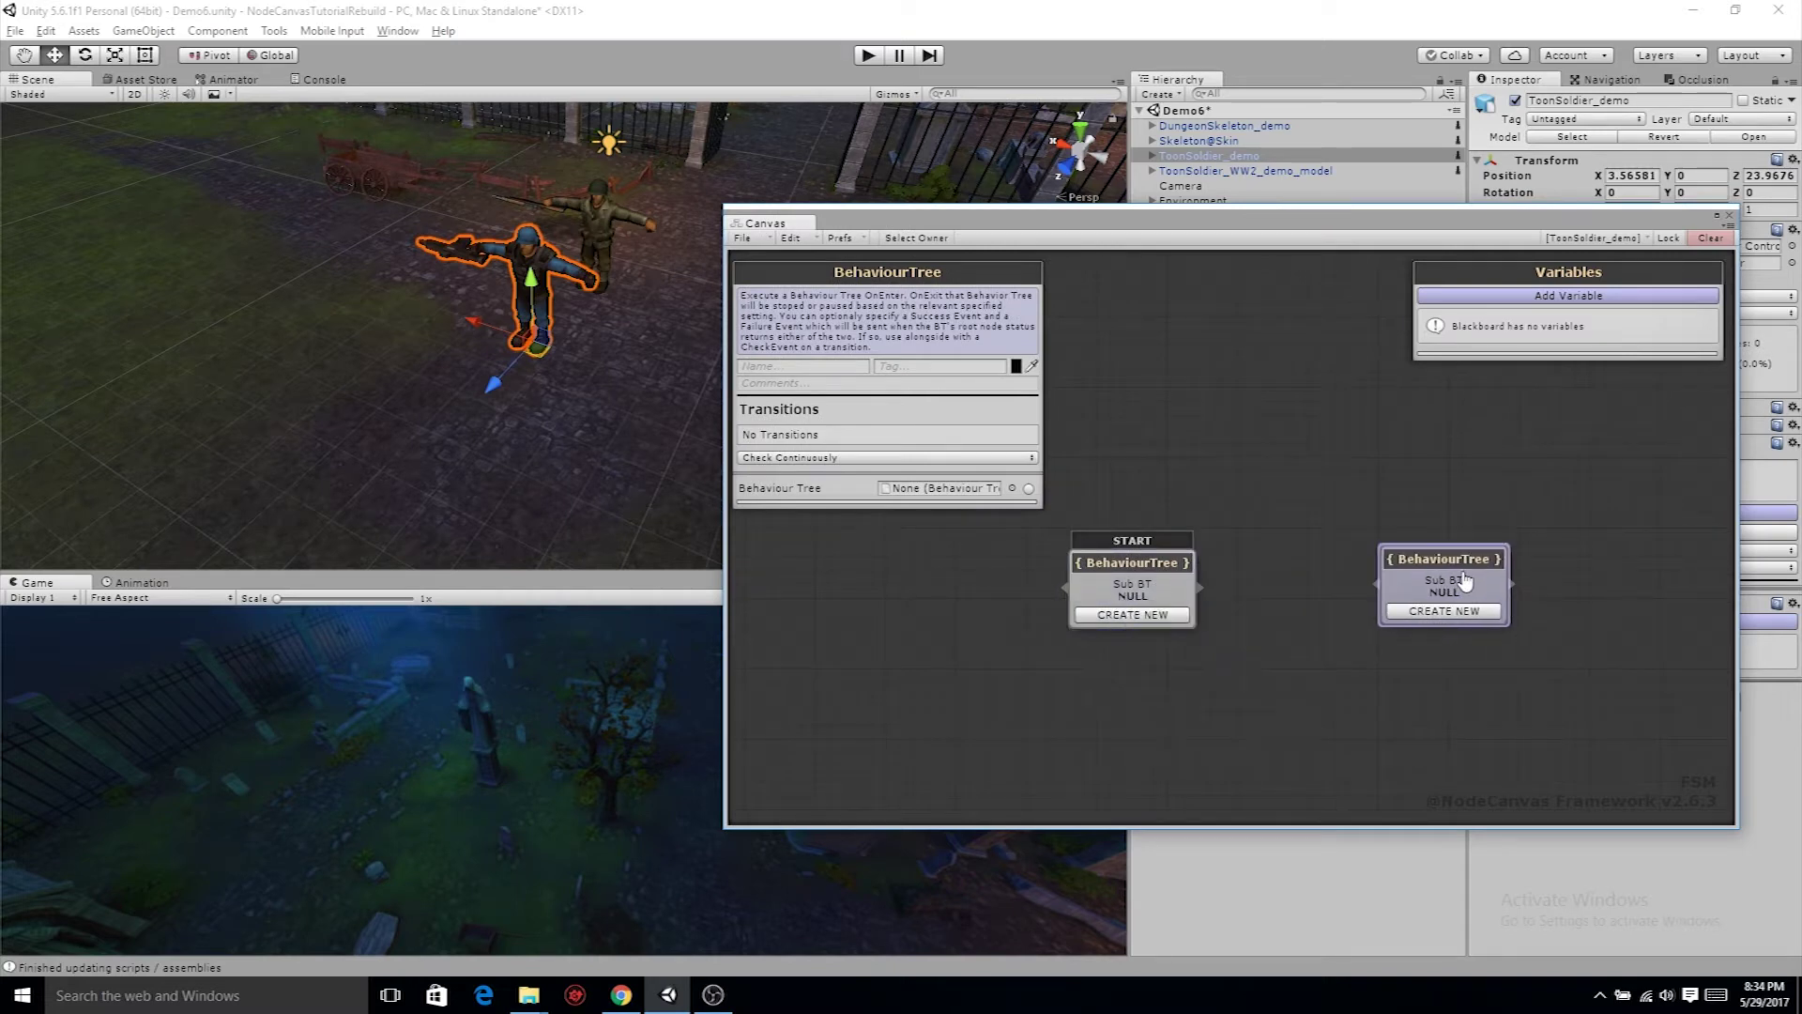
middle_drag(1386, 681, 1348, 624)
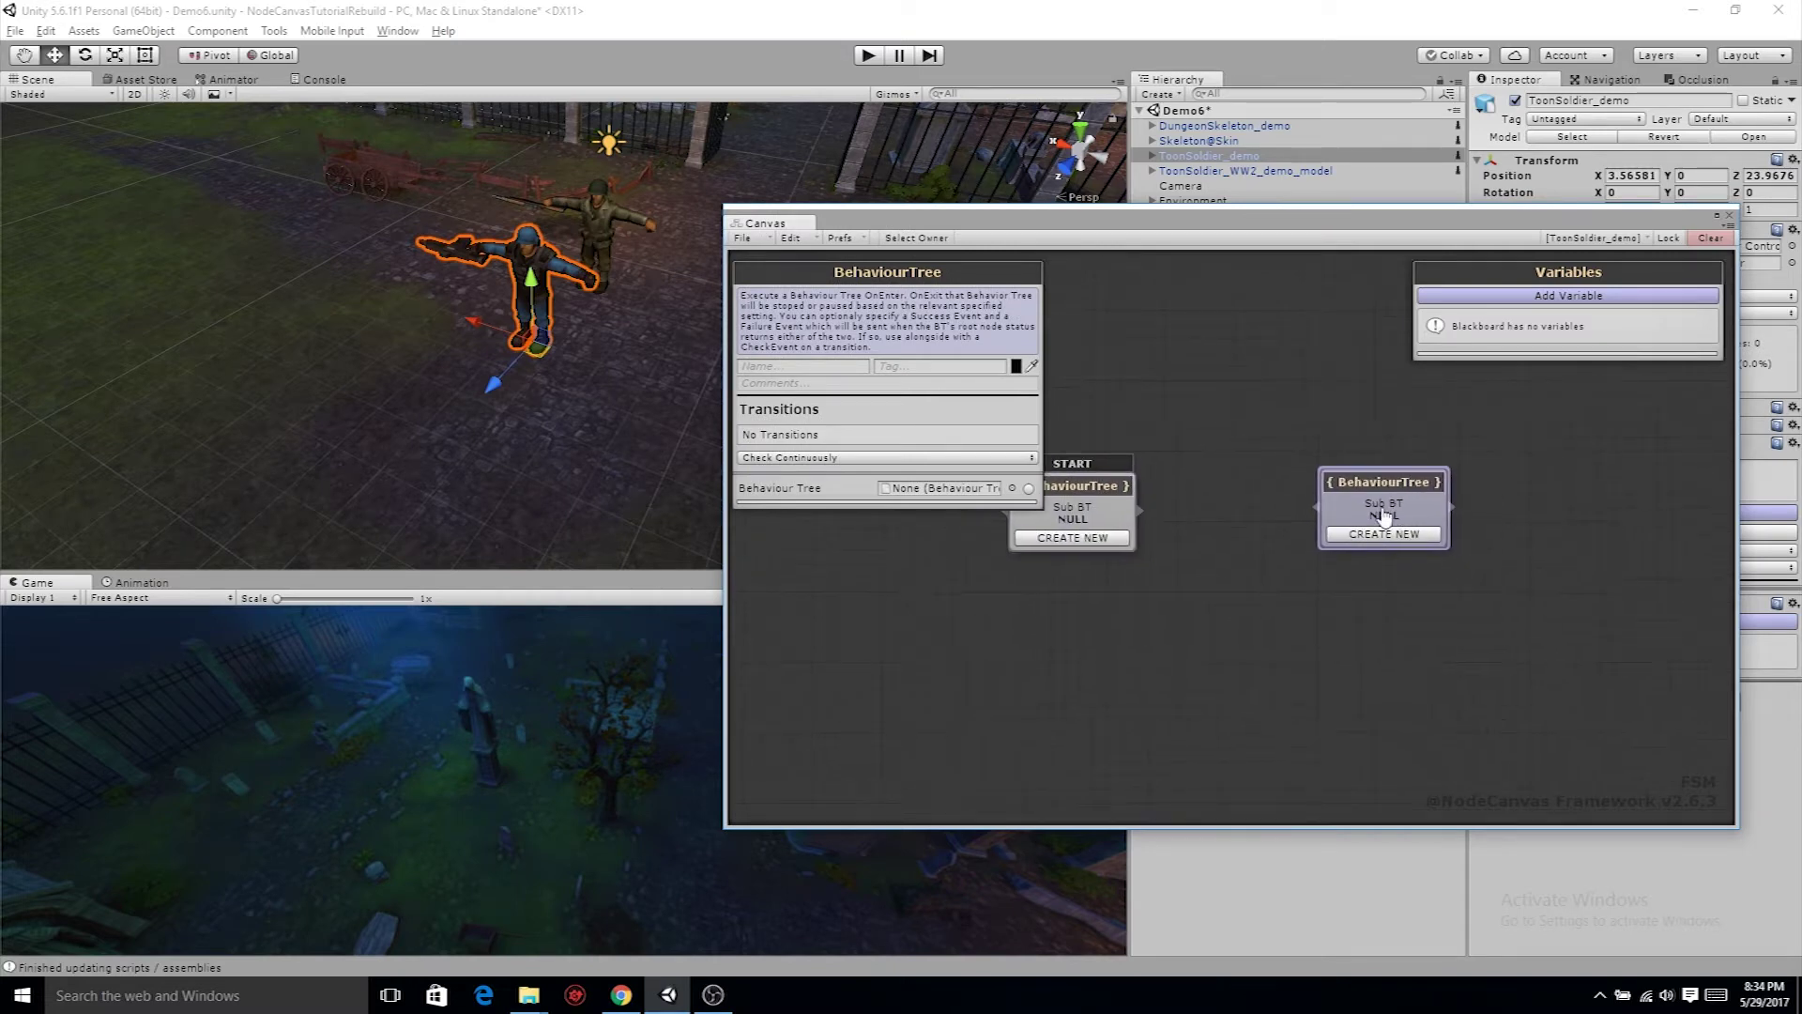
key(ctrl+d)
drag(1406, 551, 1441, 738)
key(ctrl+d)
click(1124, 742)
drag(1123, 741, 1103, 733)
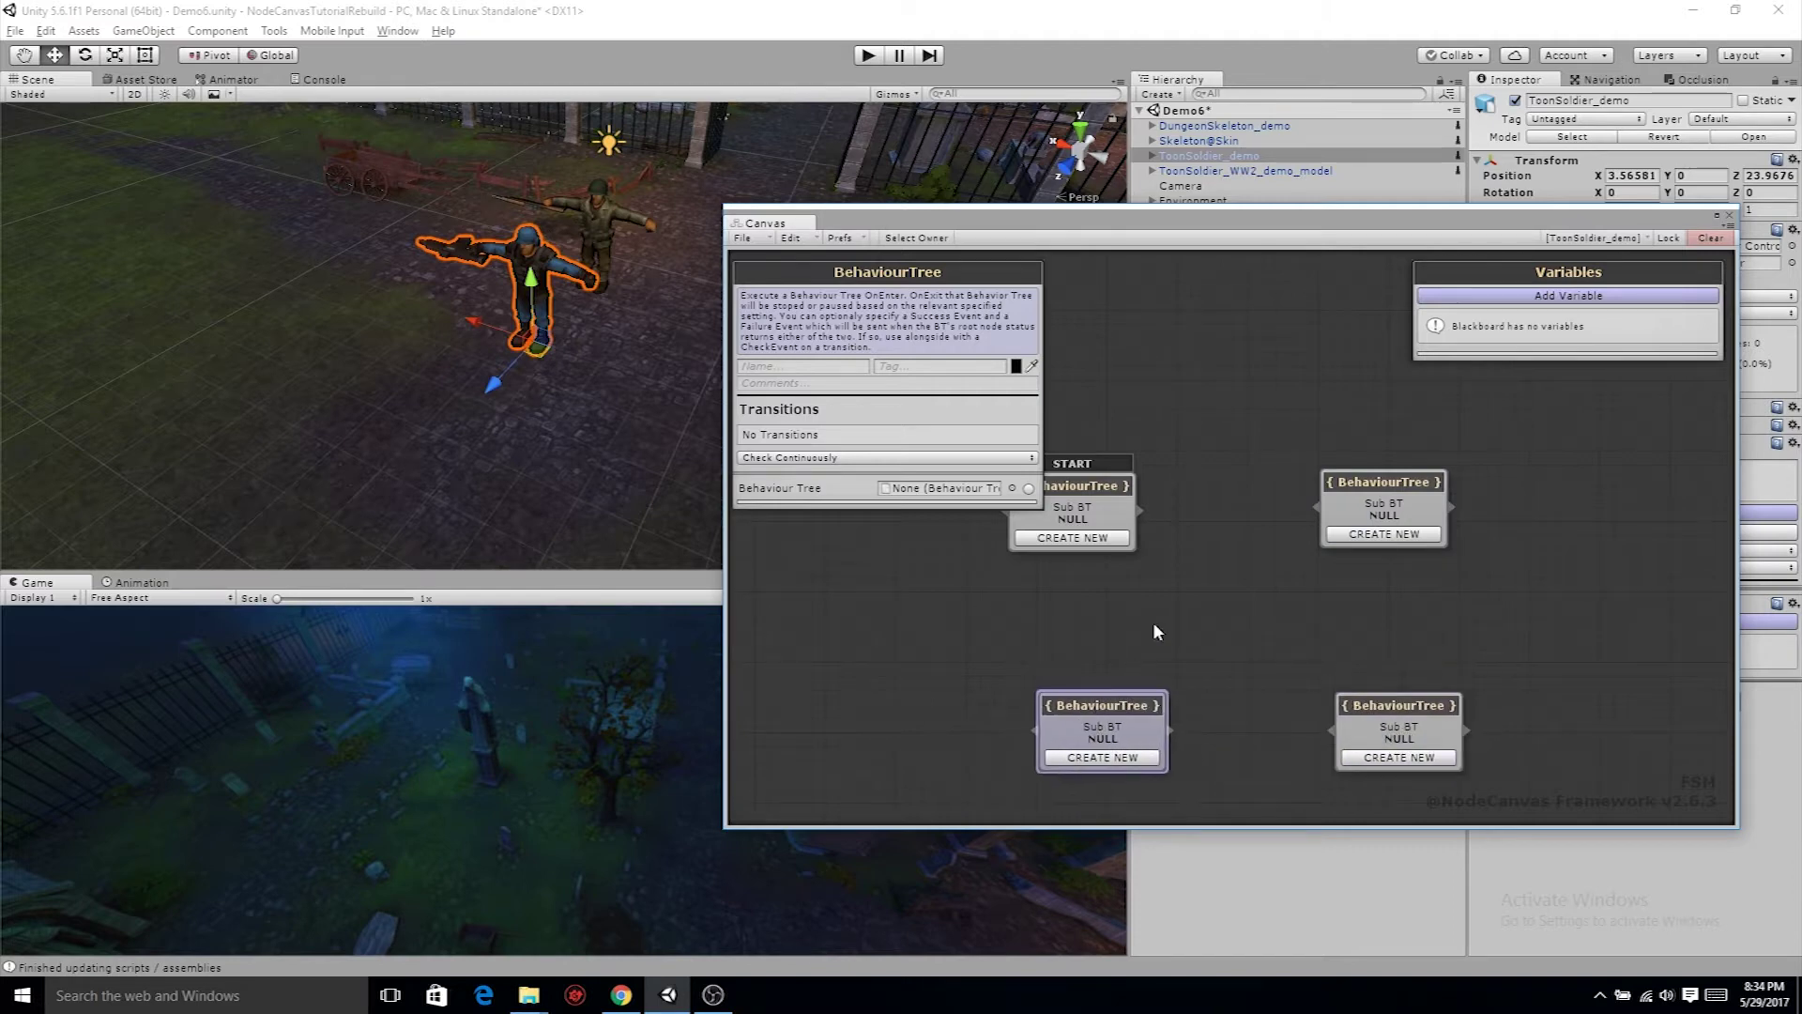
Name the start node IdleWalking.
middle_drag(1176, 598, 1253, 621)
click(1173, 531)
click(805, 368)
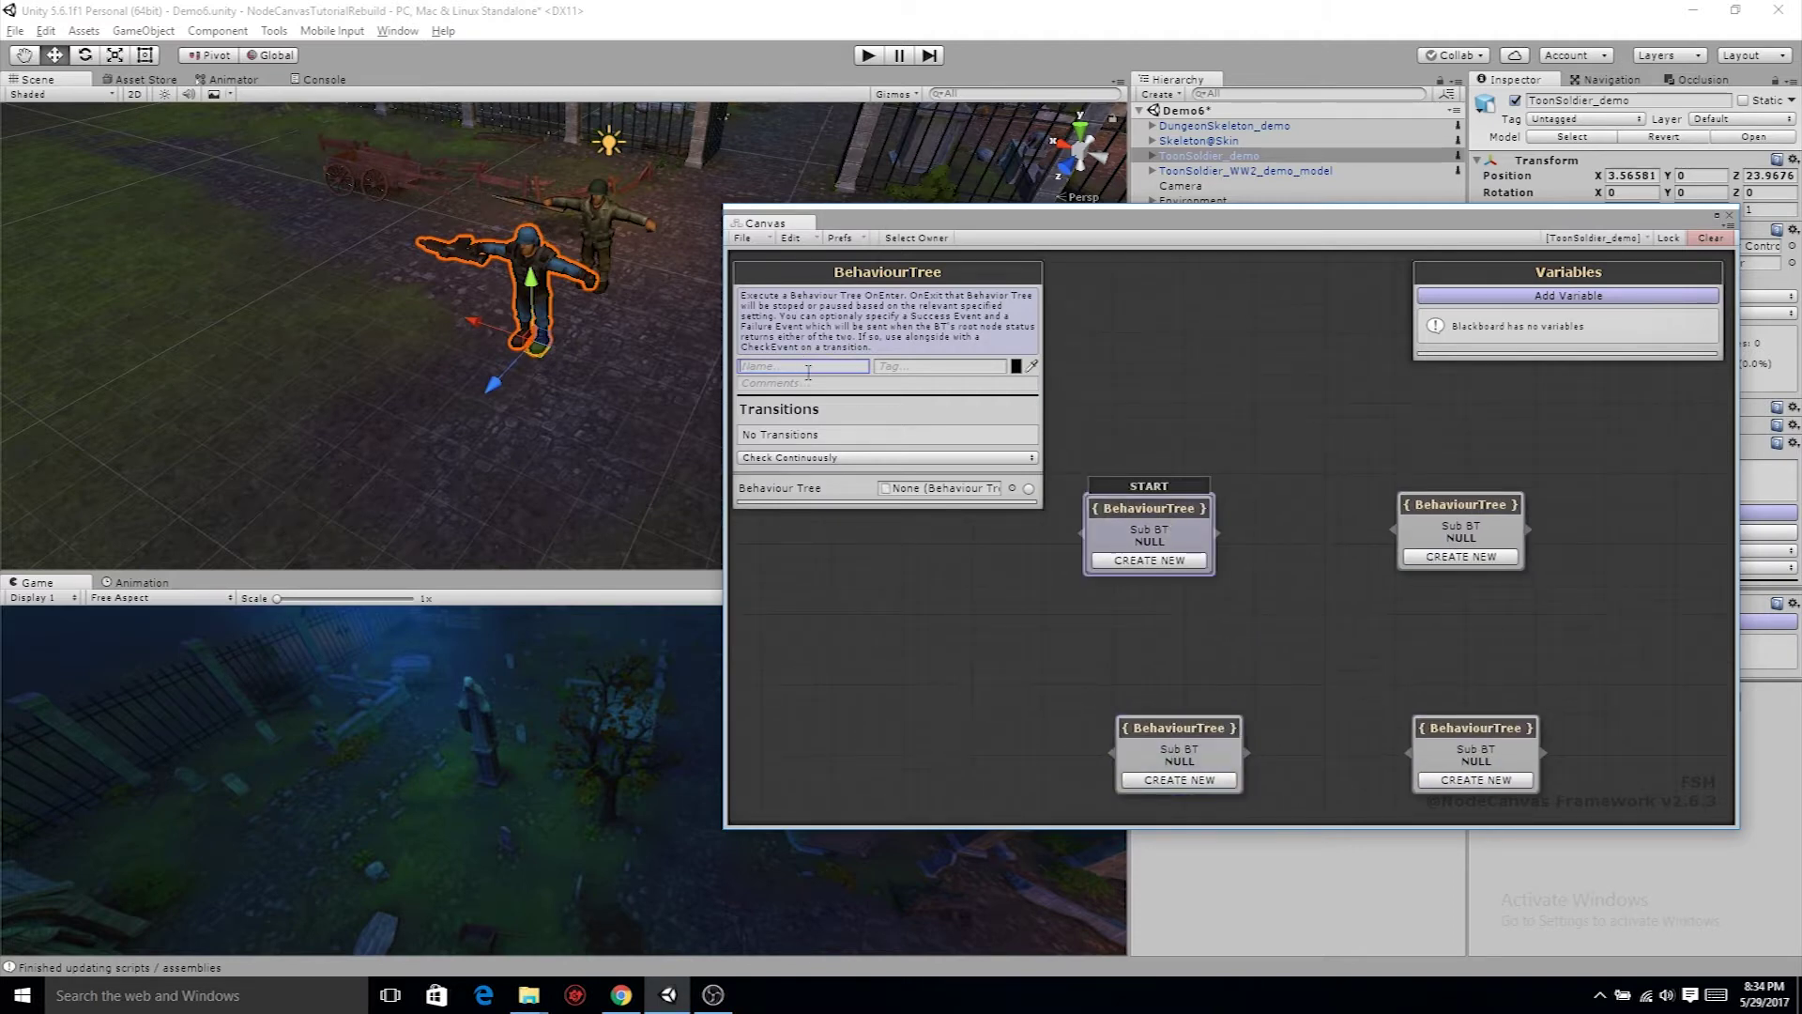
text(IdleW)
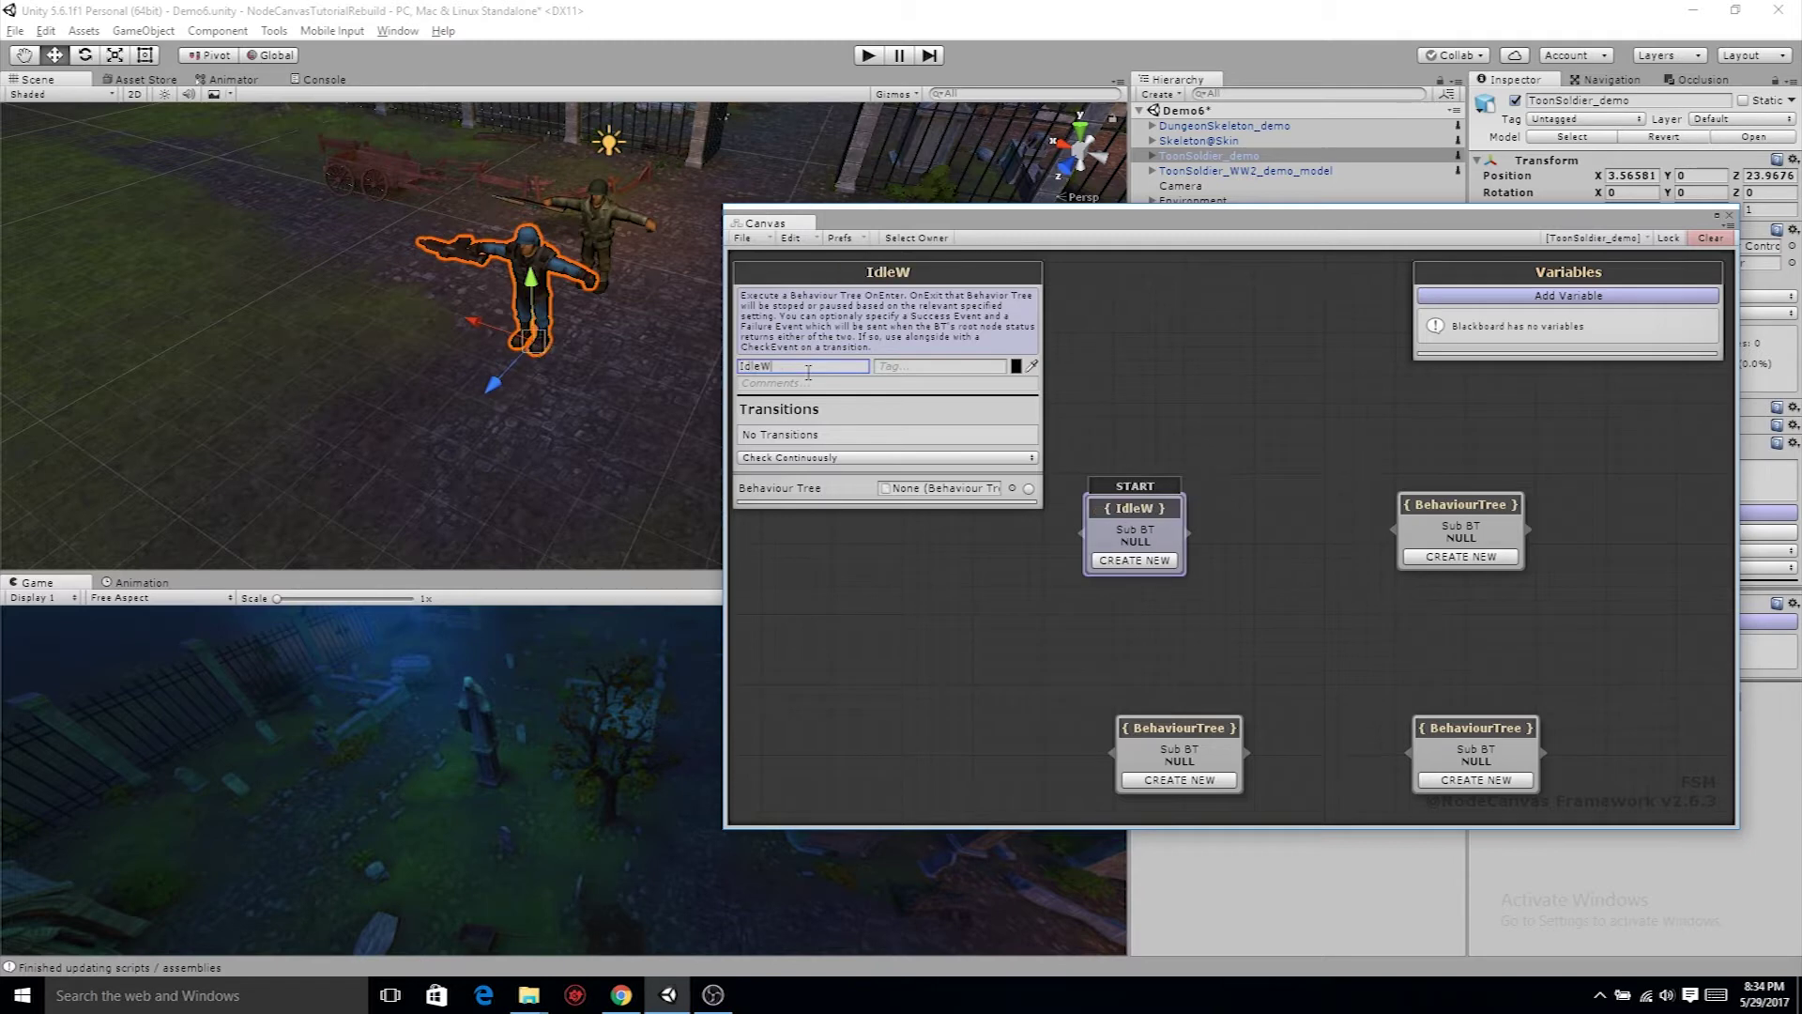
text(alking)
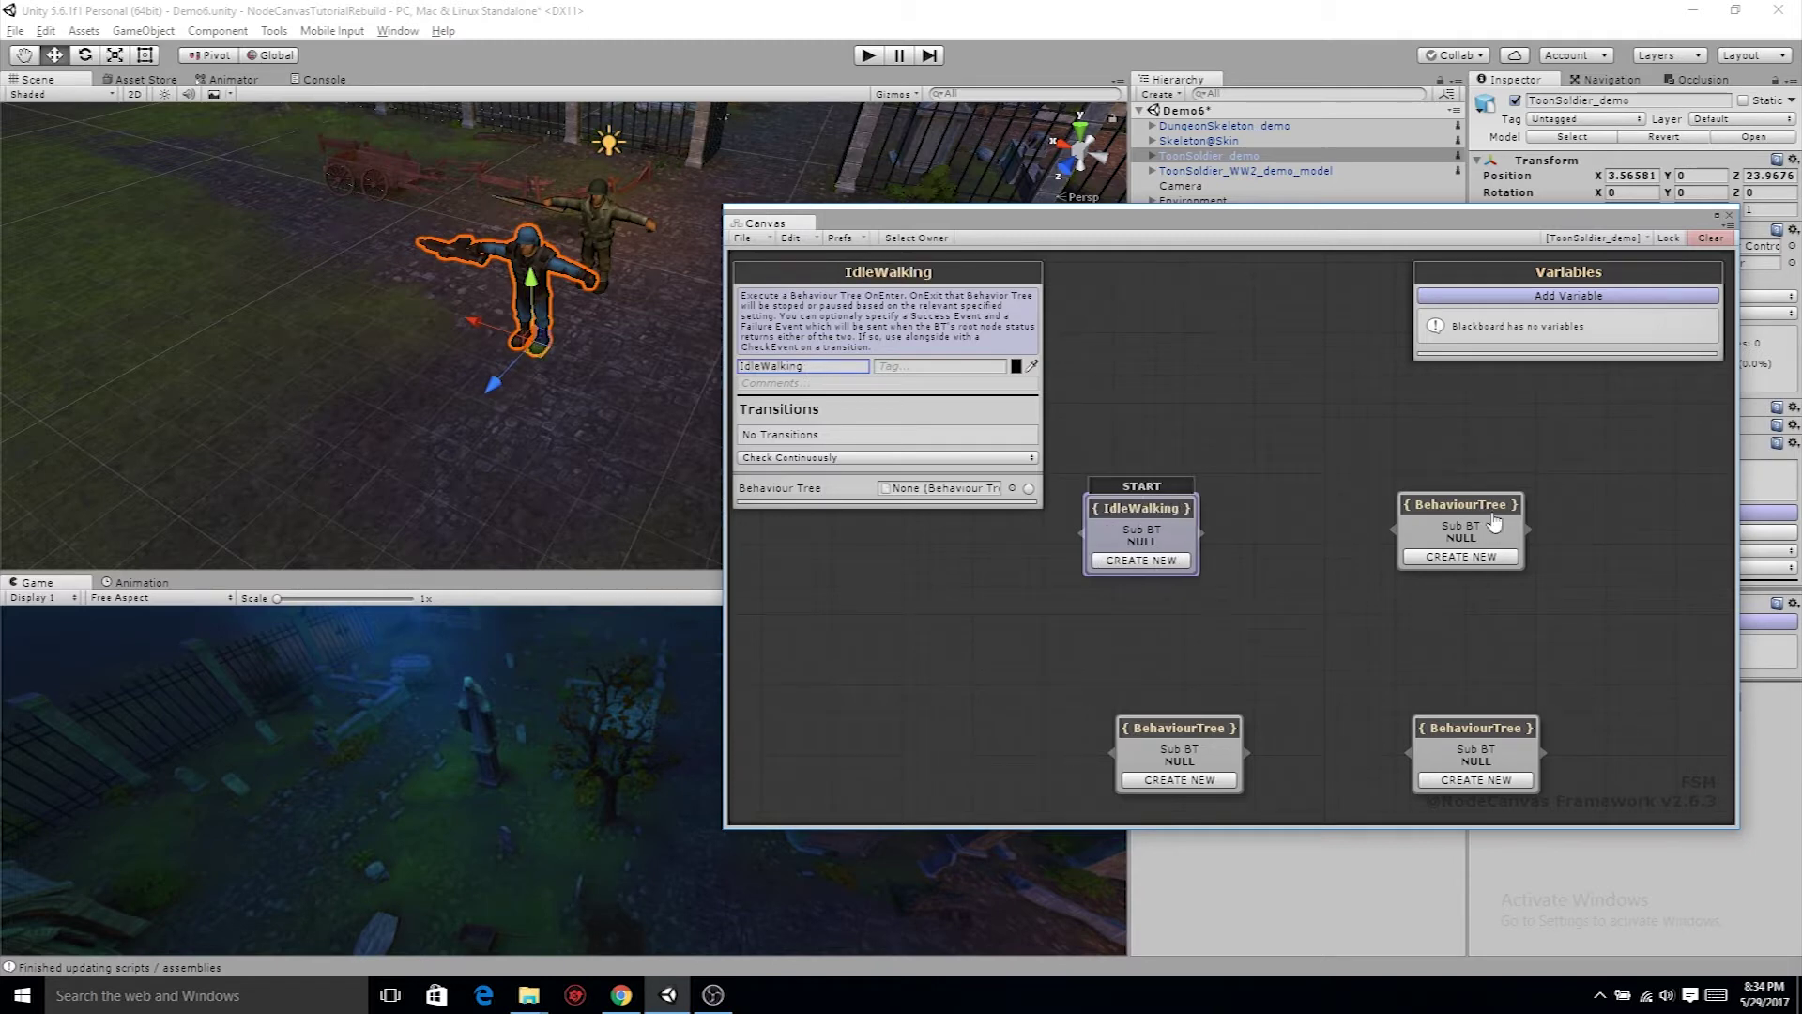
Name the node beside IdleWalking Attacking, and the node below that one Fleeing.
click(1494, 532)
click(817, 366)
text(At)
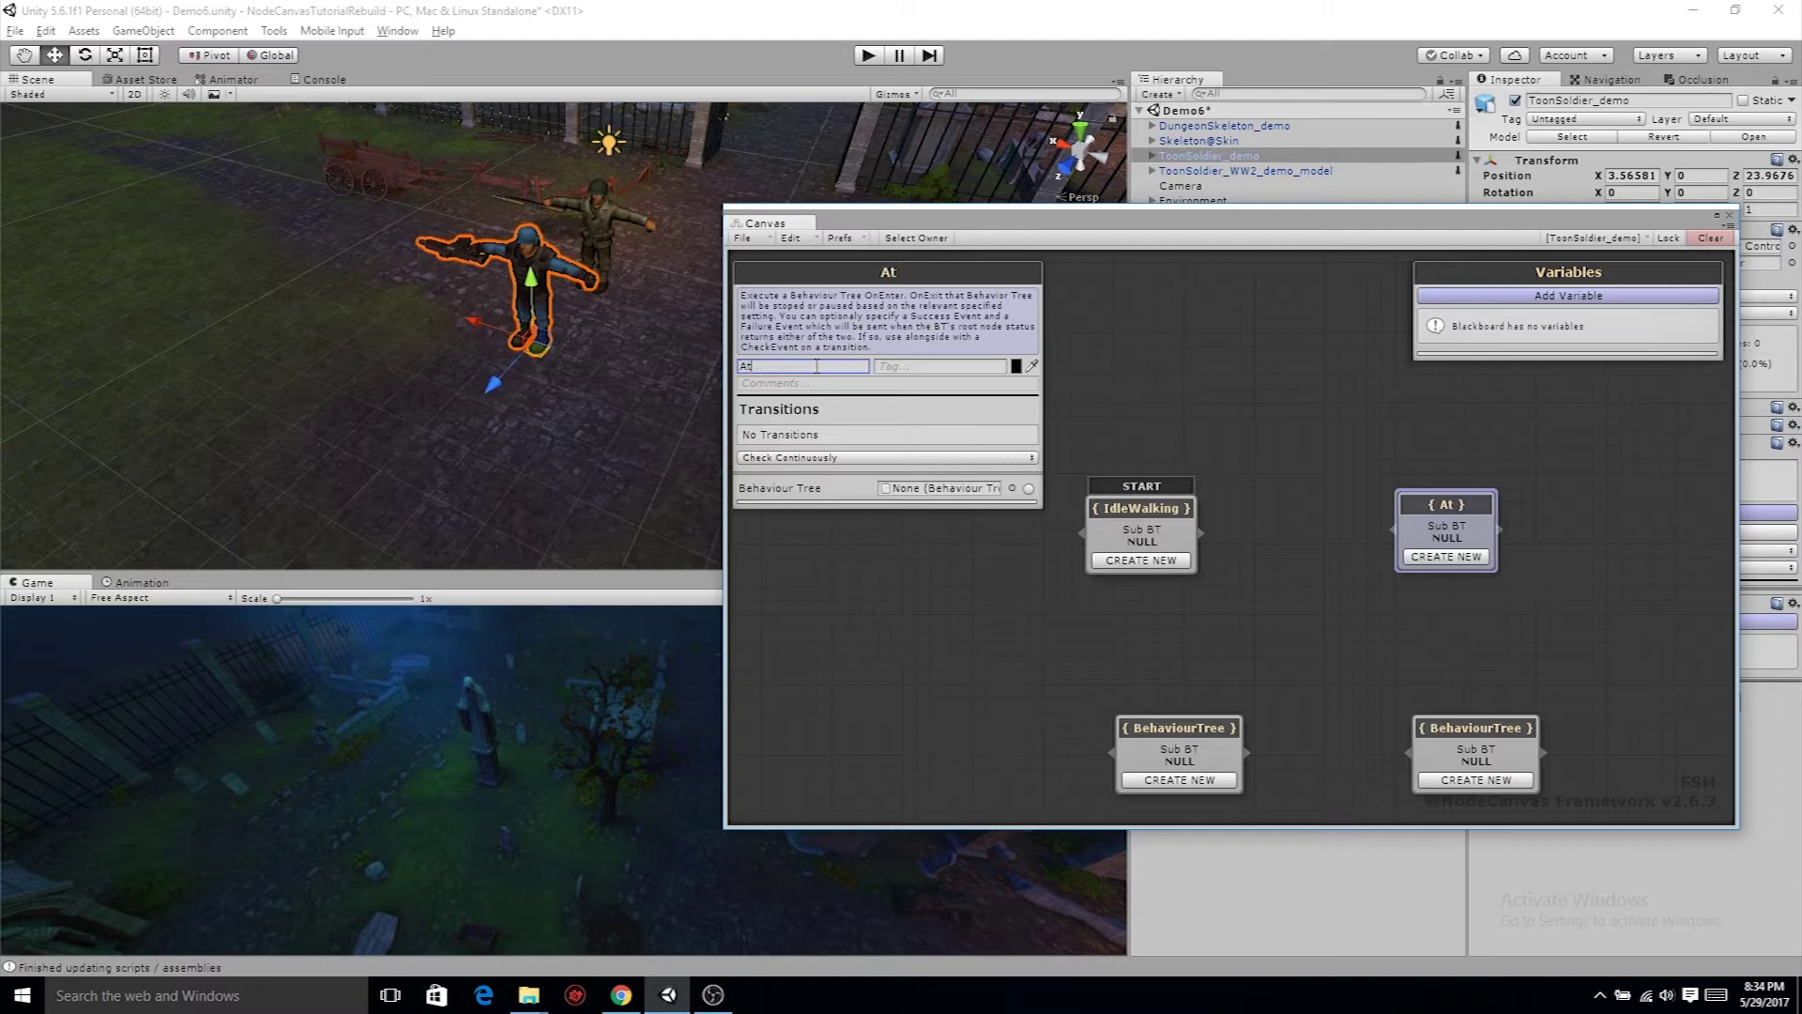
text(tacking)
click(1487, 763)
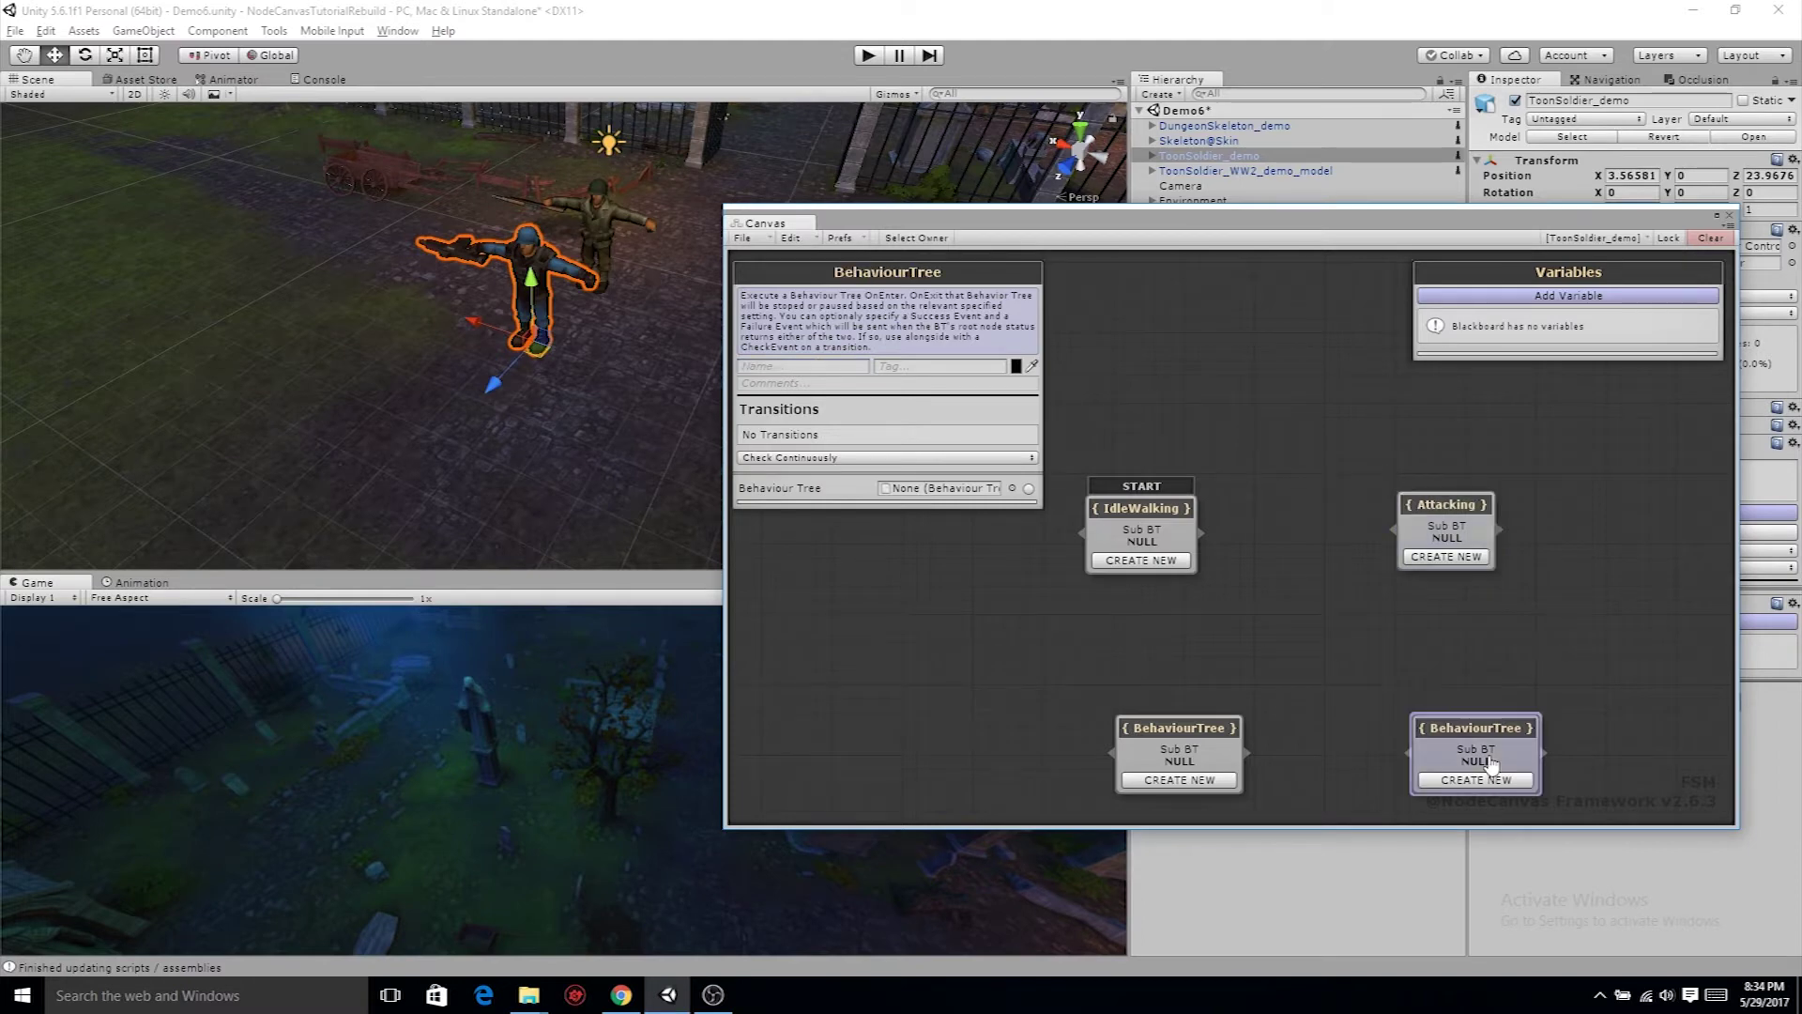
click(790, 365)
text(Fleeing)
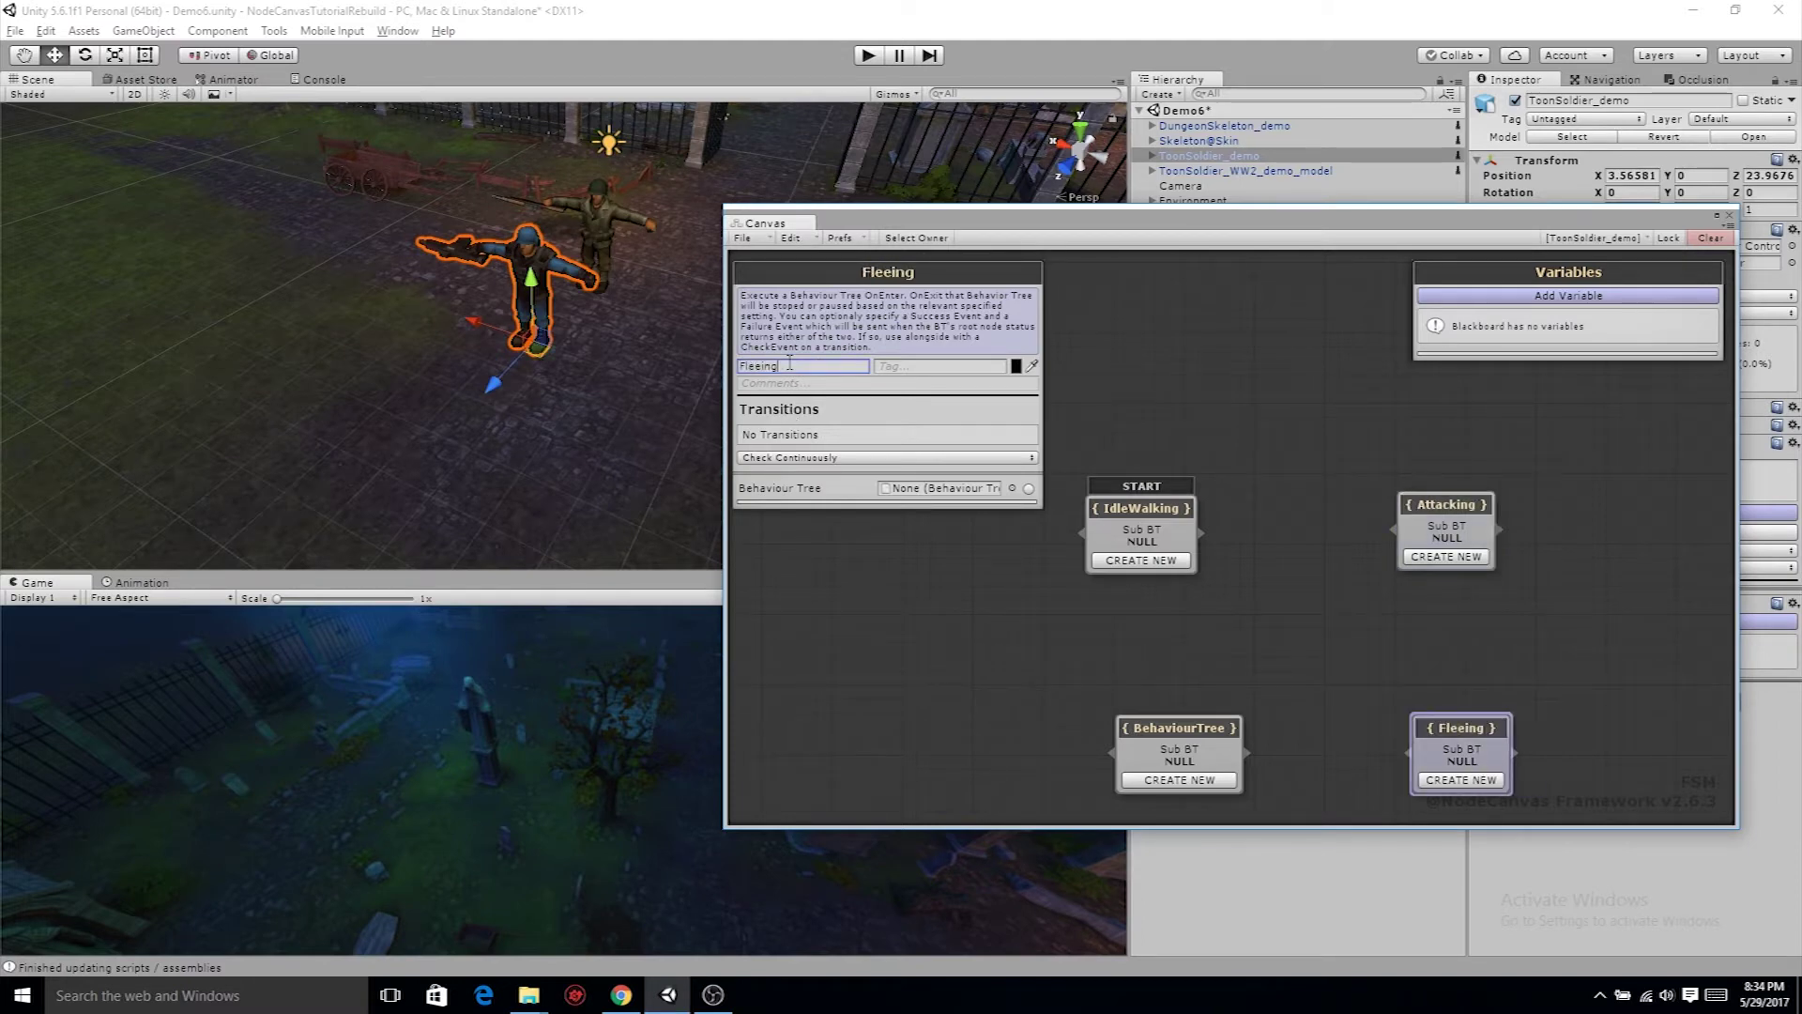
Name the remaining BehaviourTree node Farming and shift the Farming and Fleeing nodes into line with the upper nodes.
click(1181, 741)
click(760, 367)
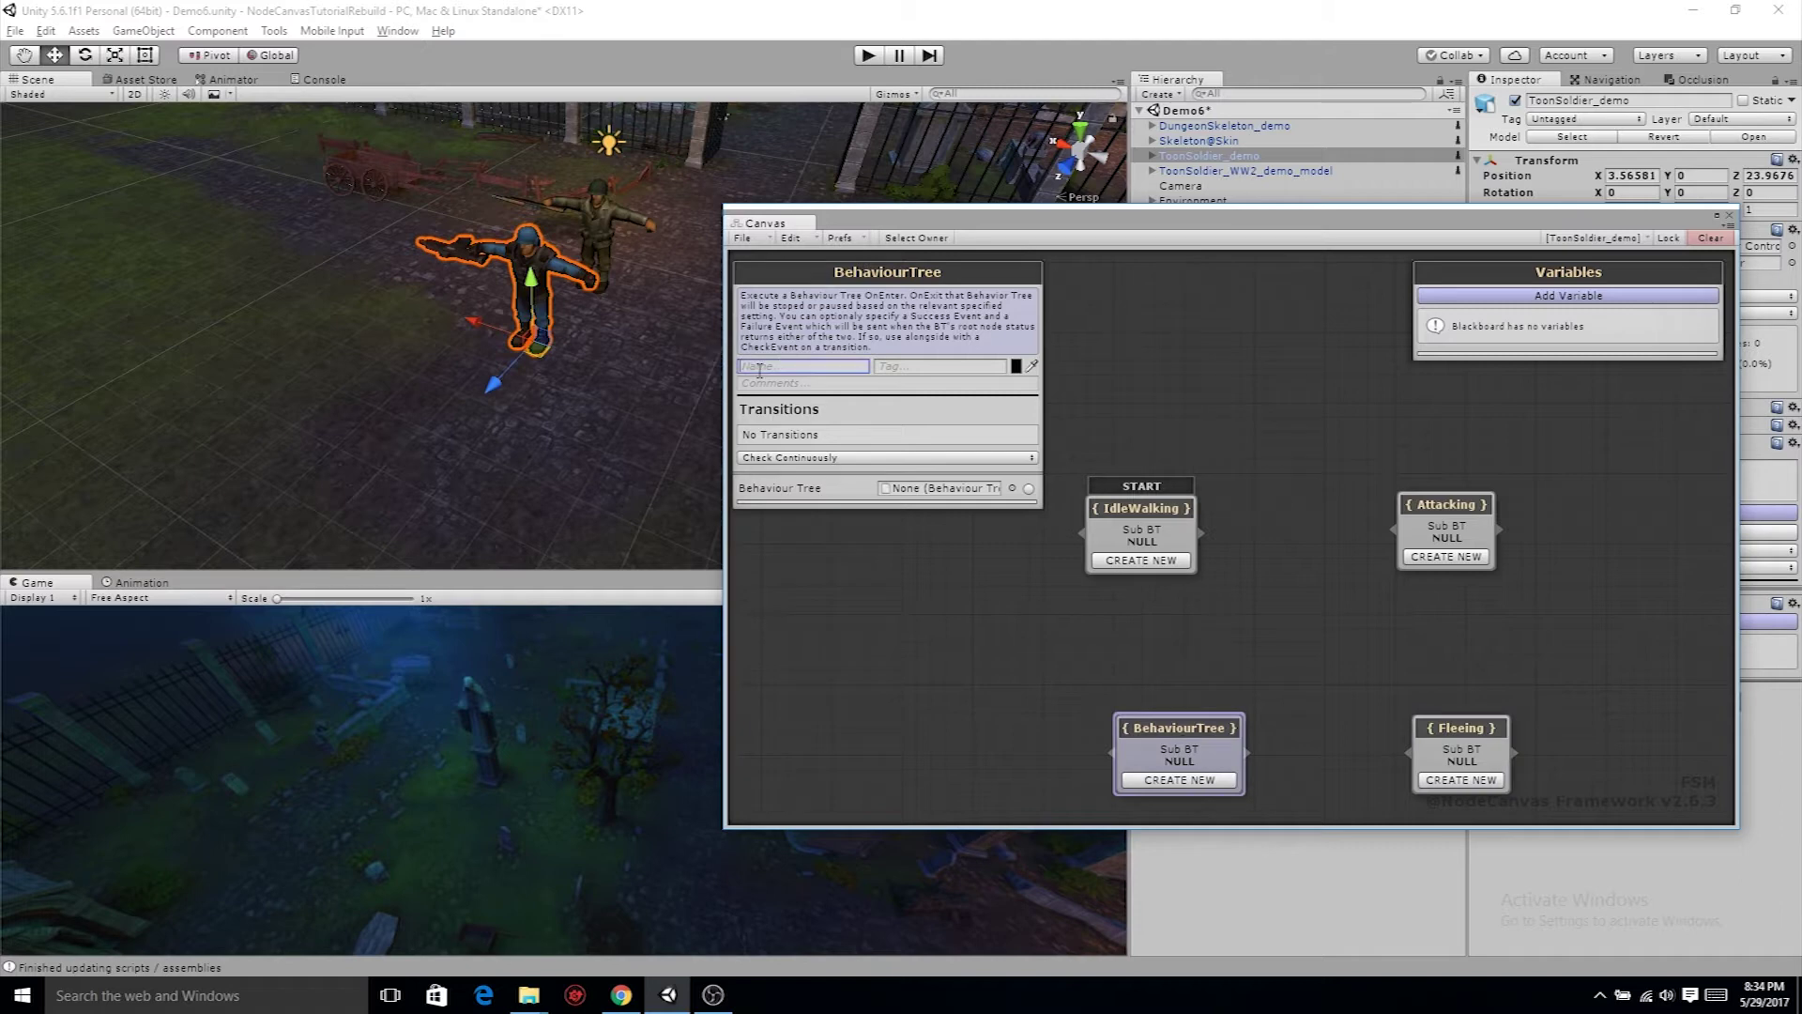
text(Farming)
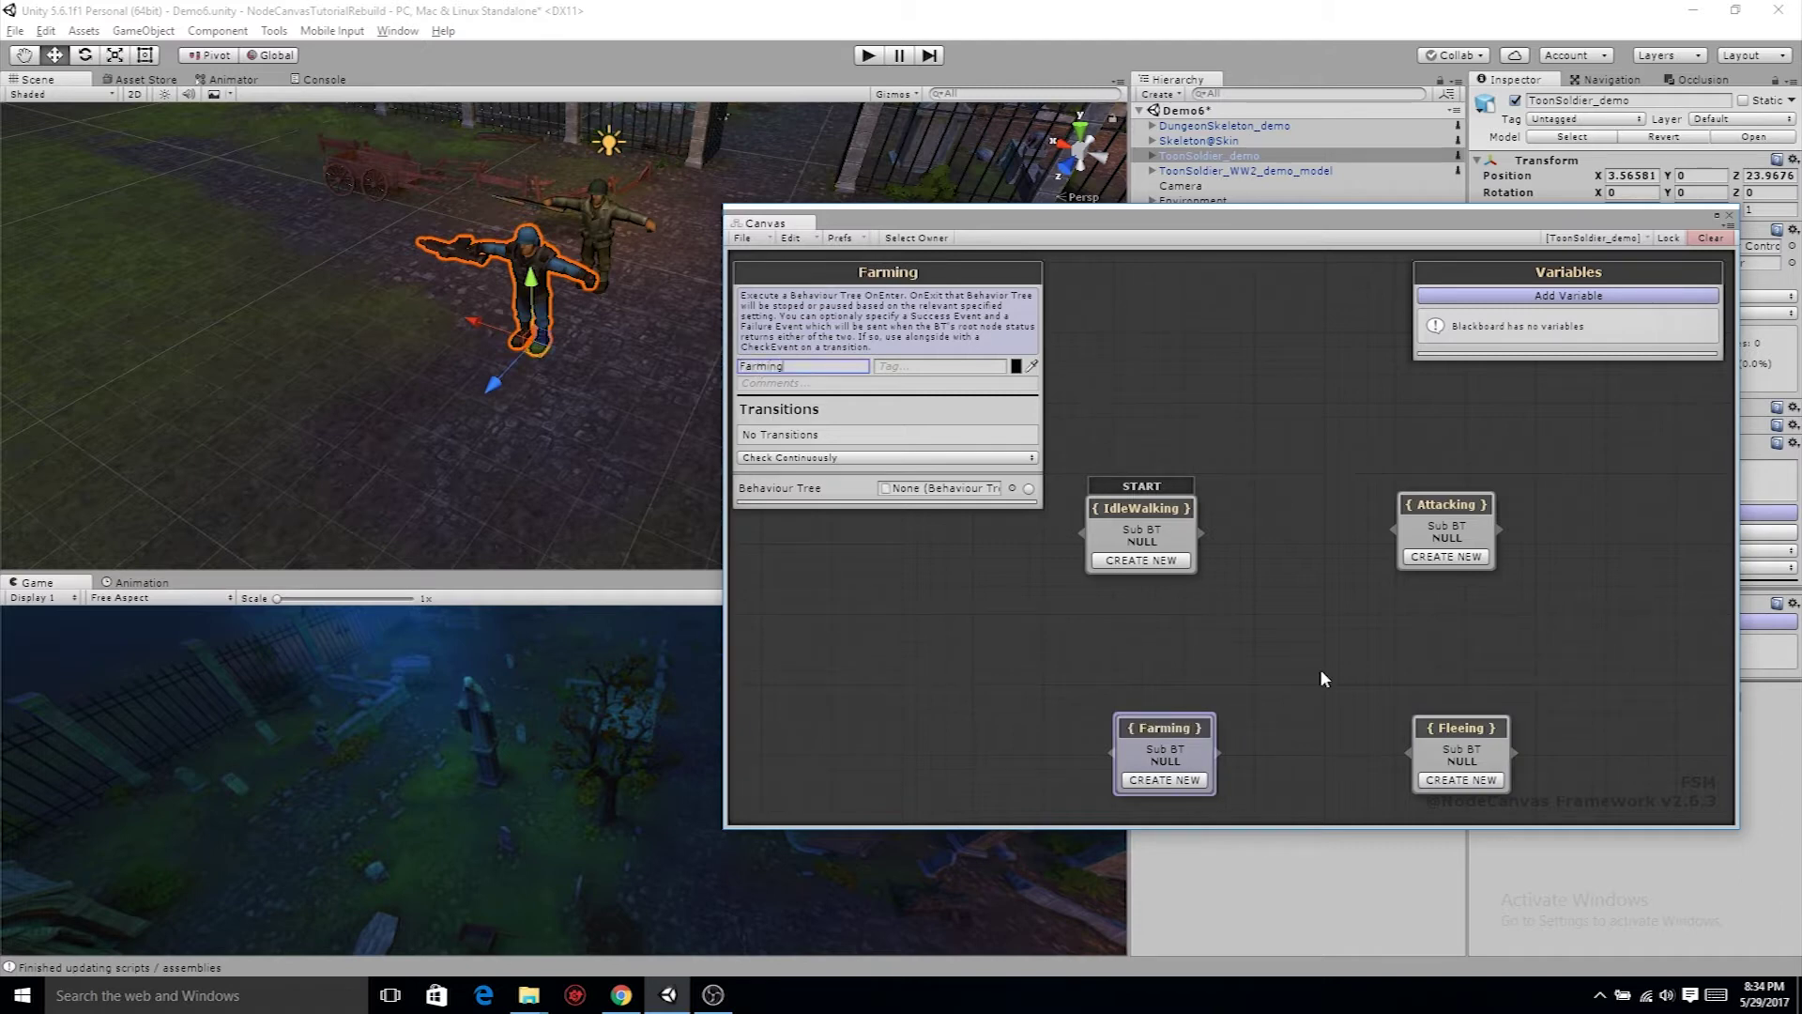
drag(1201, 740, 1165, 742)
drag(1465, 736, 1452, 731)
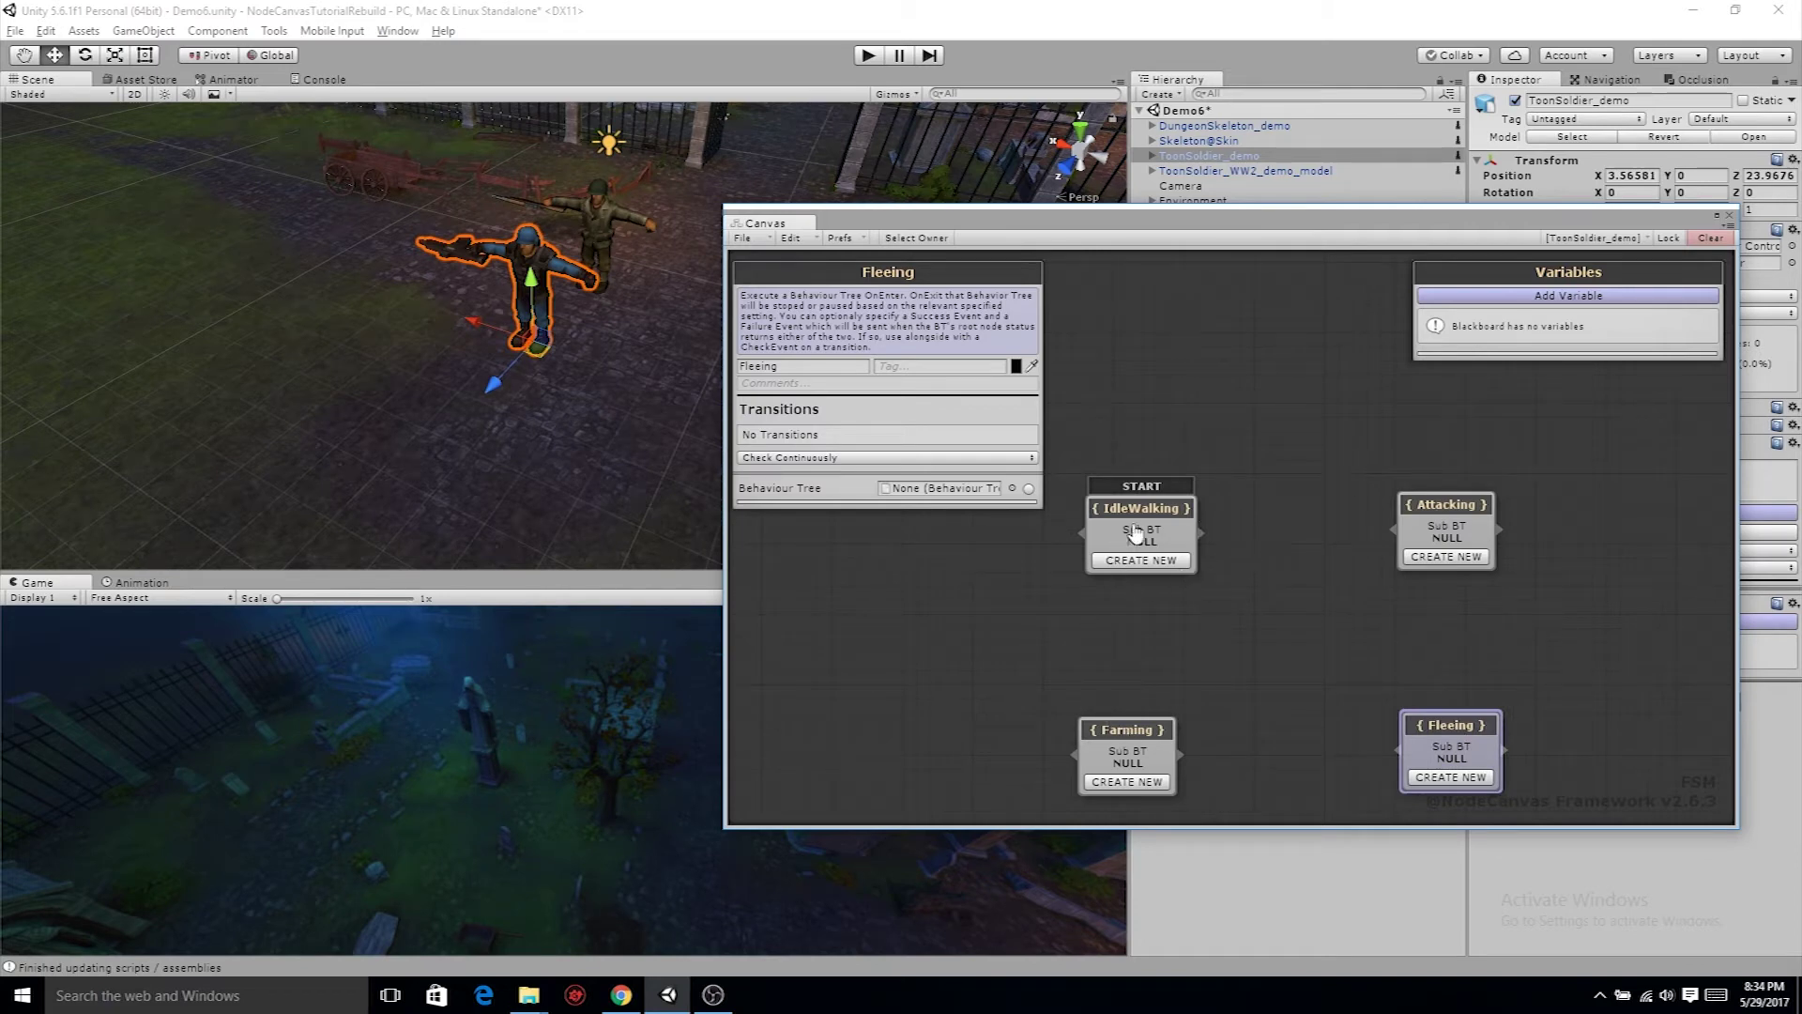
click(1162, 531)
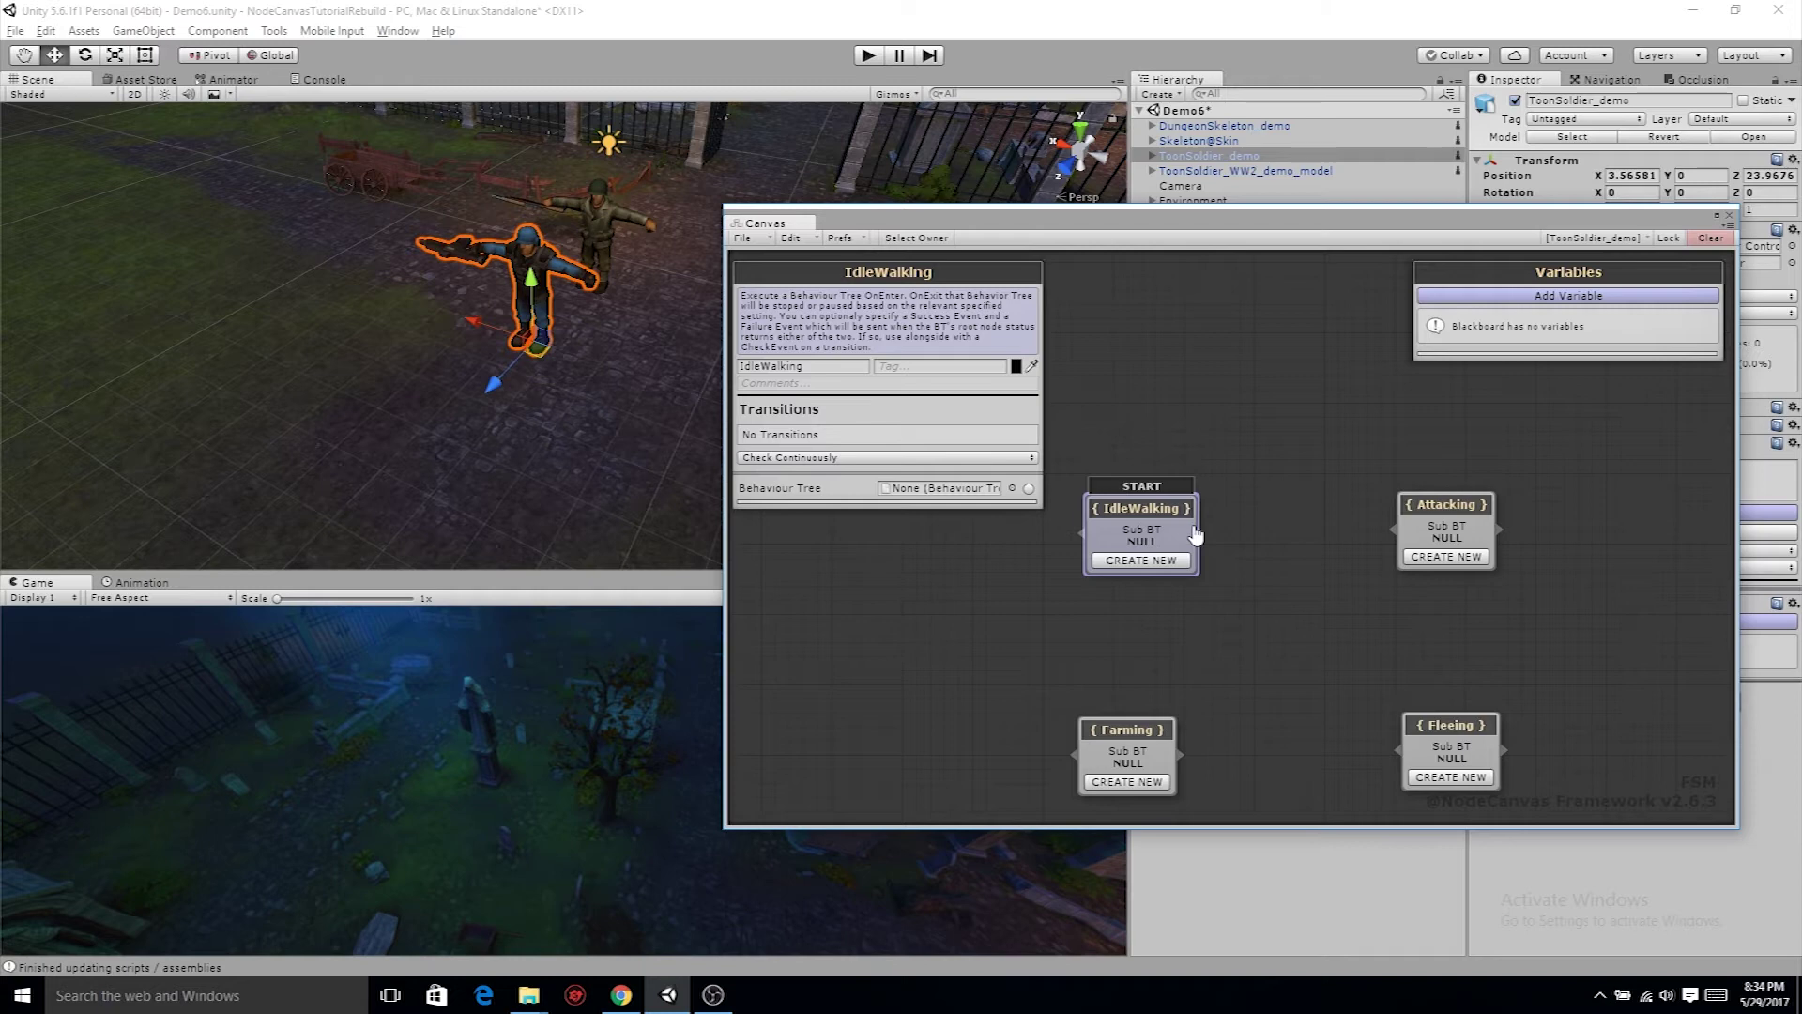
drag(1195, 533, 1349, 626)
click(1436, 540)
key(Delete)
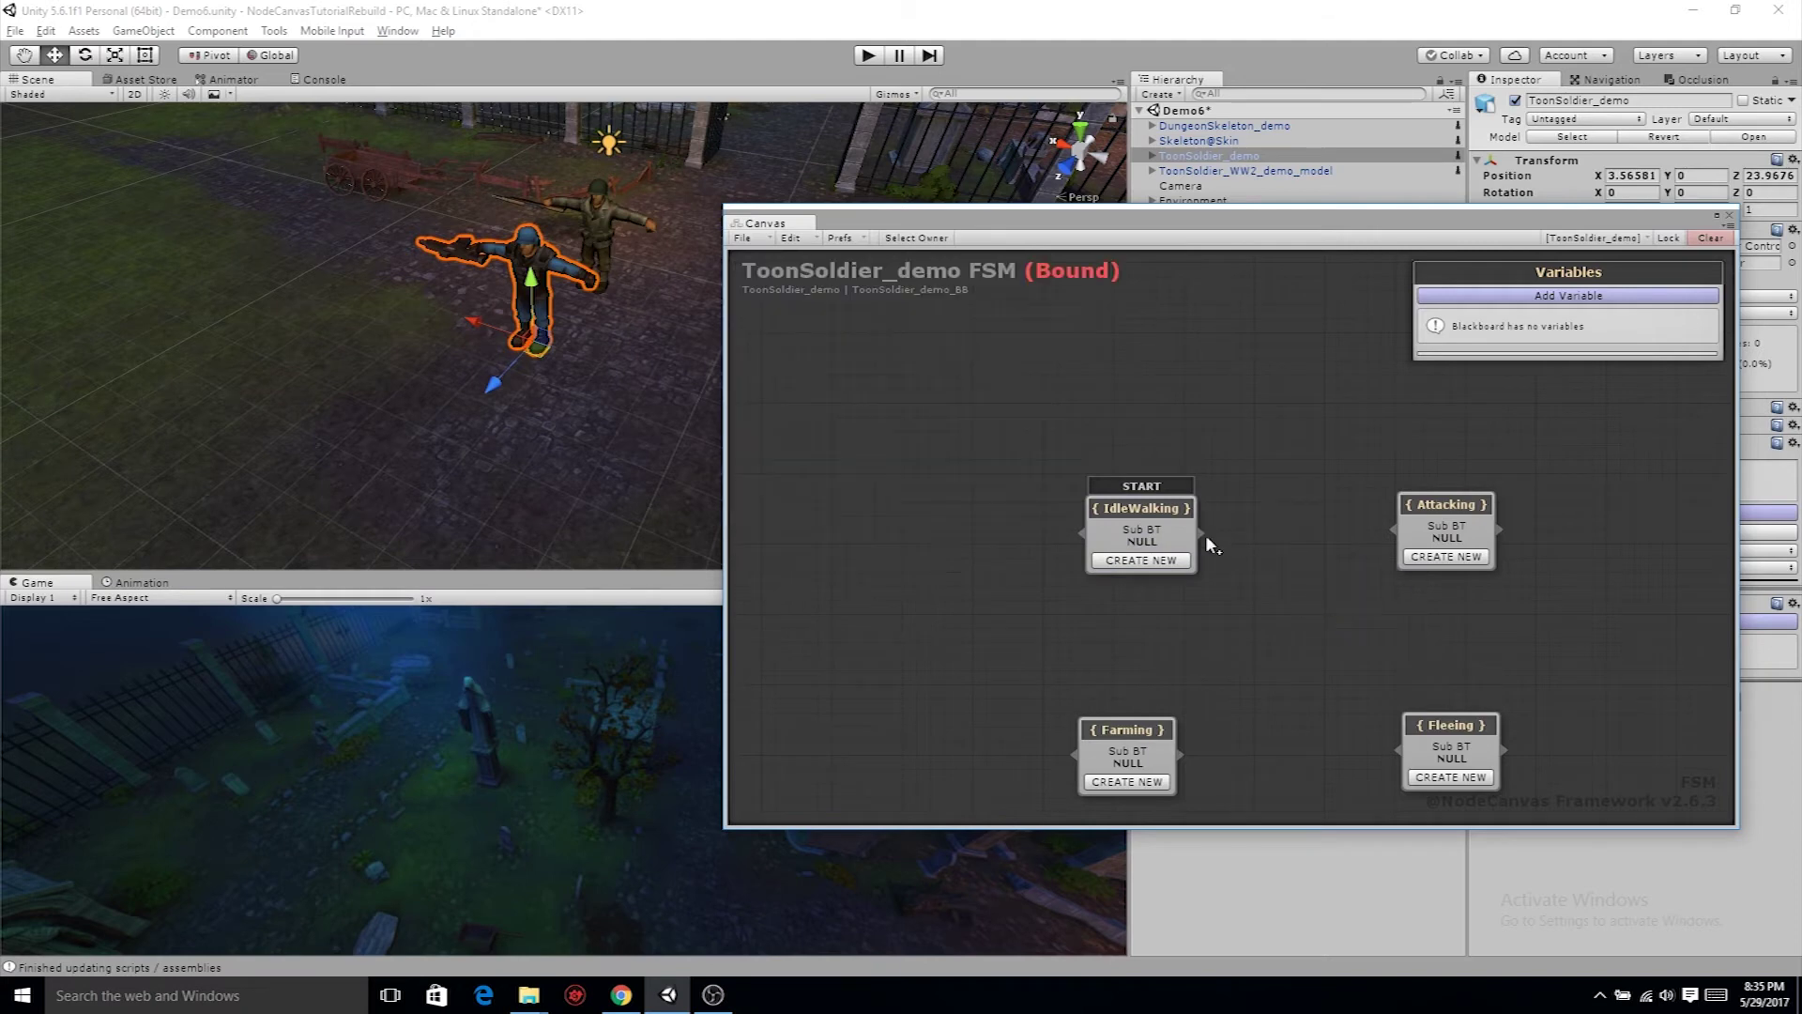
Connect IdleWalking to Attacking and back again with transitions, placing the Attacking node diagonally below IdleWalking.
drag(1206, 536, 1119, 540)
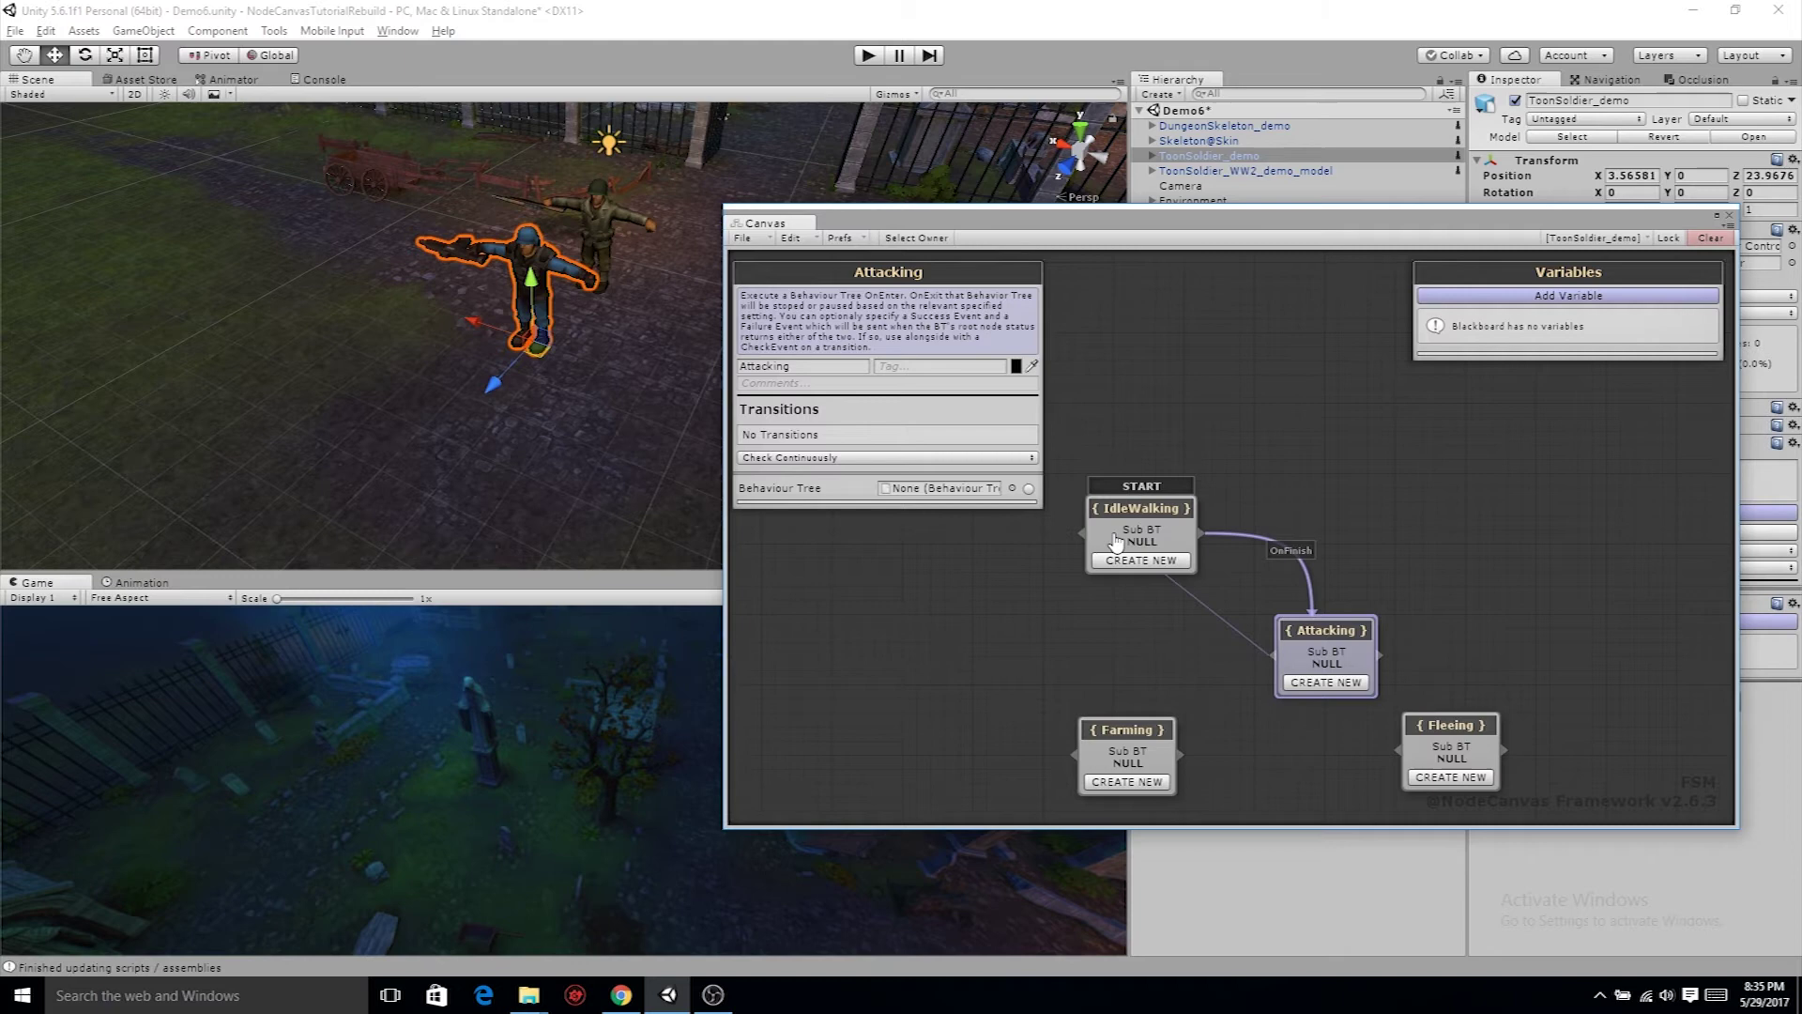
drag(1352, 662, 1360, 650)
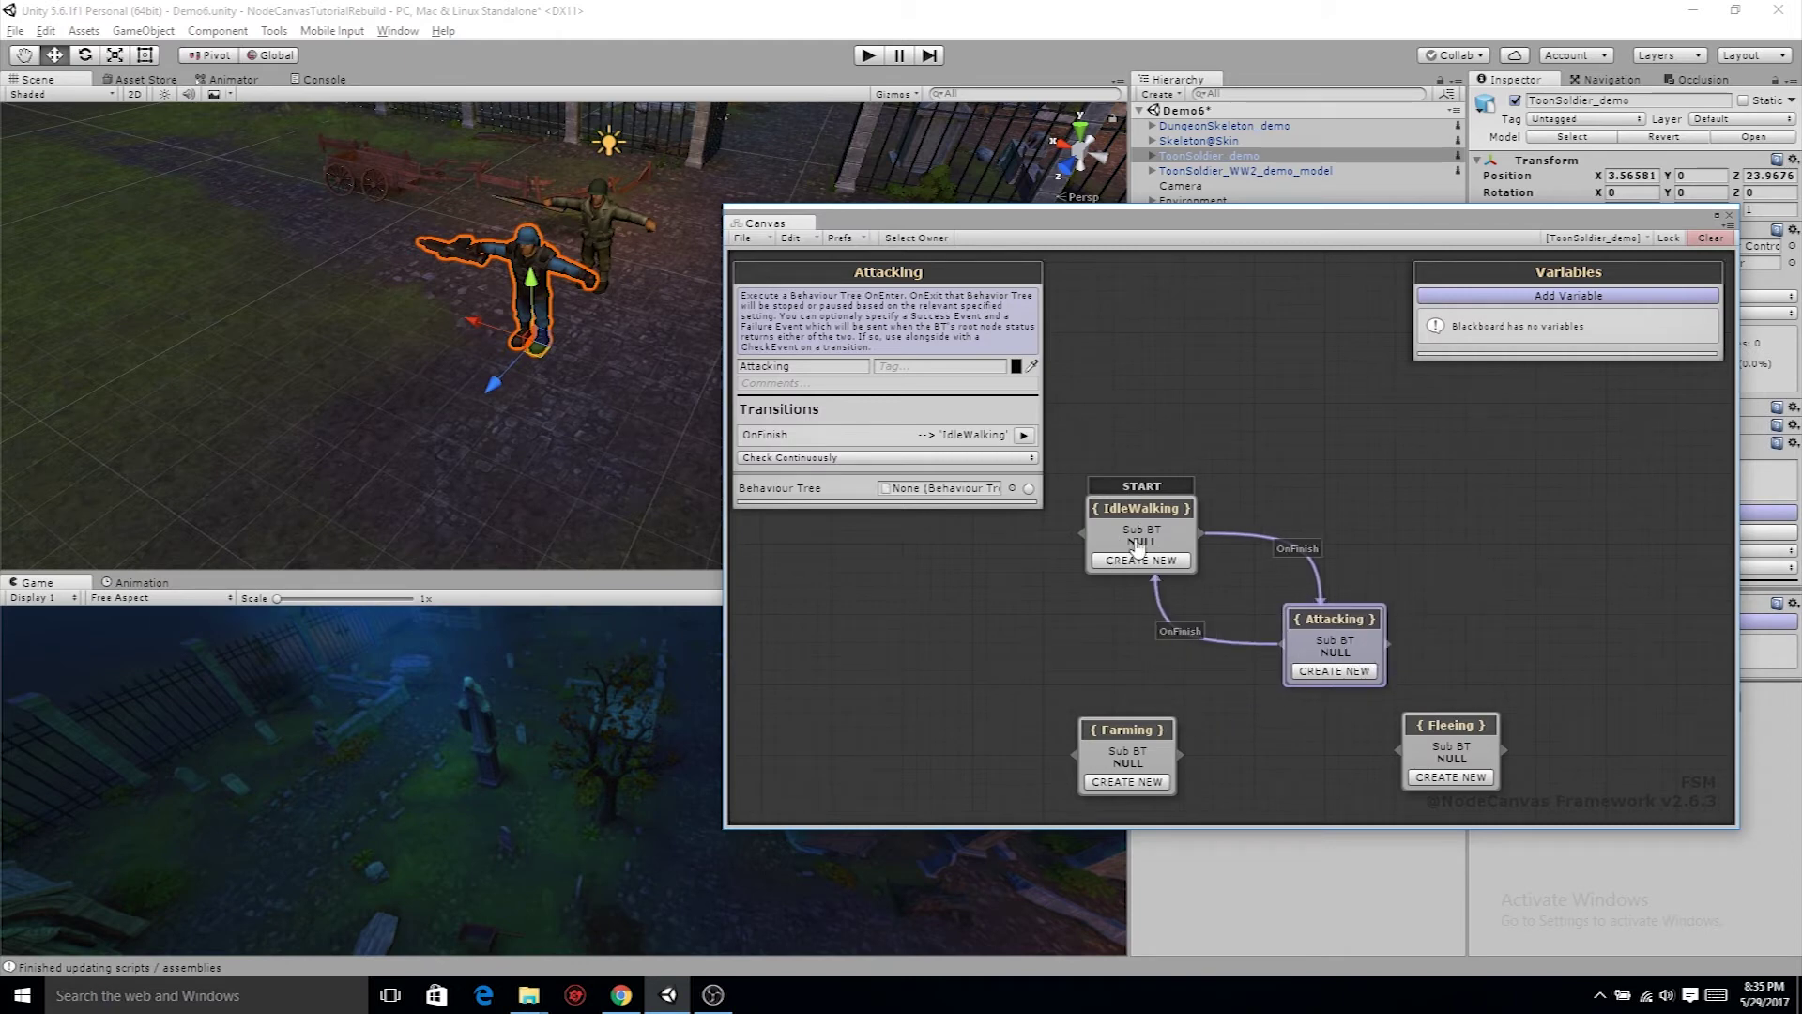
click(1303, 554)
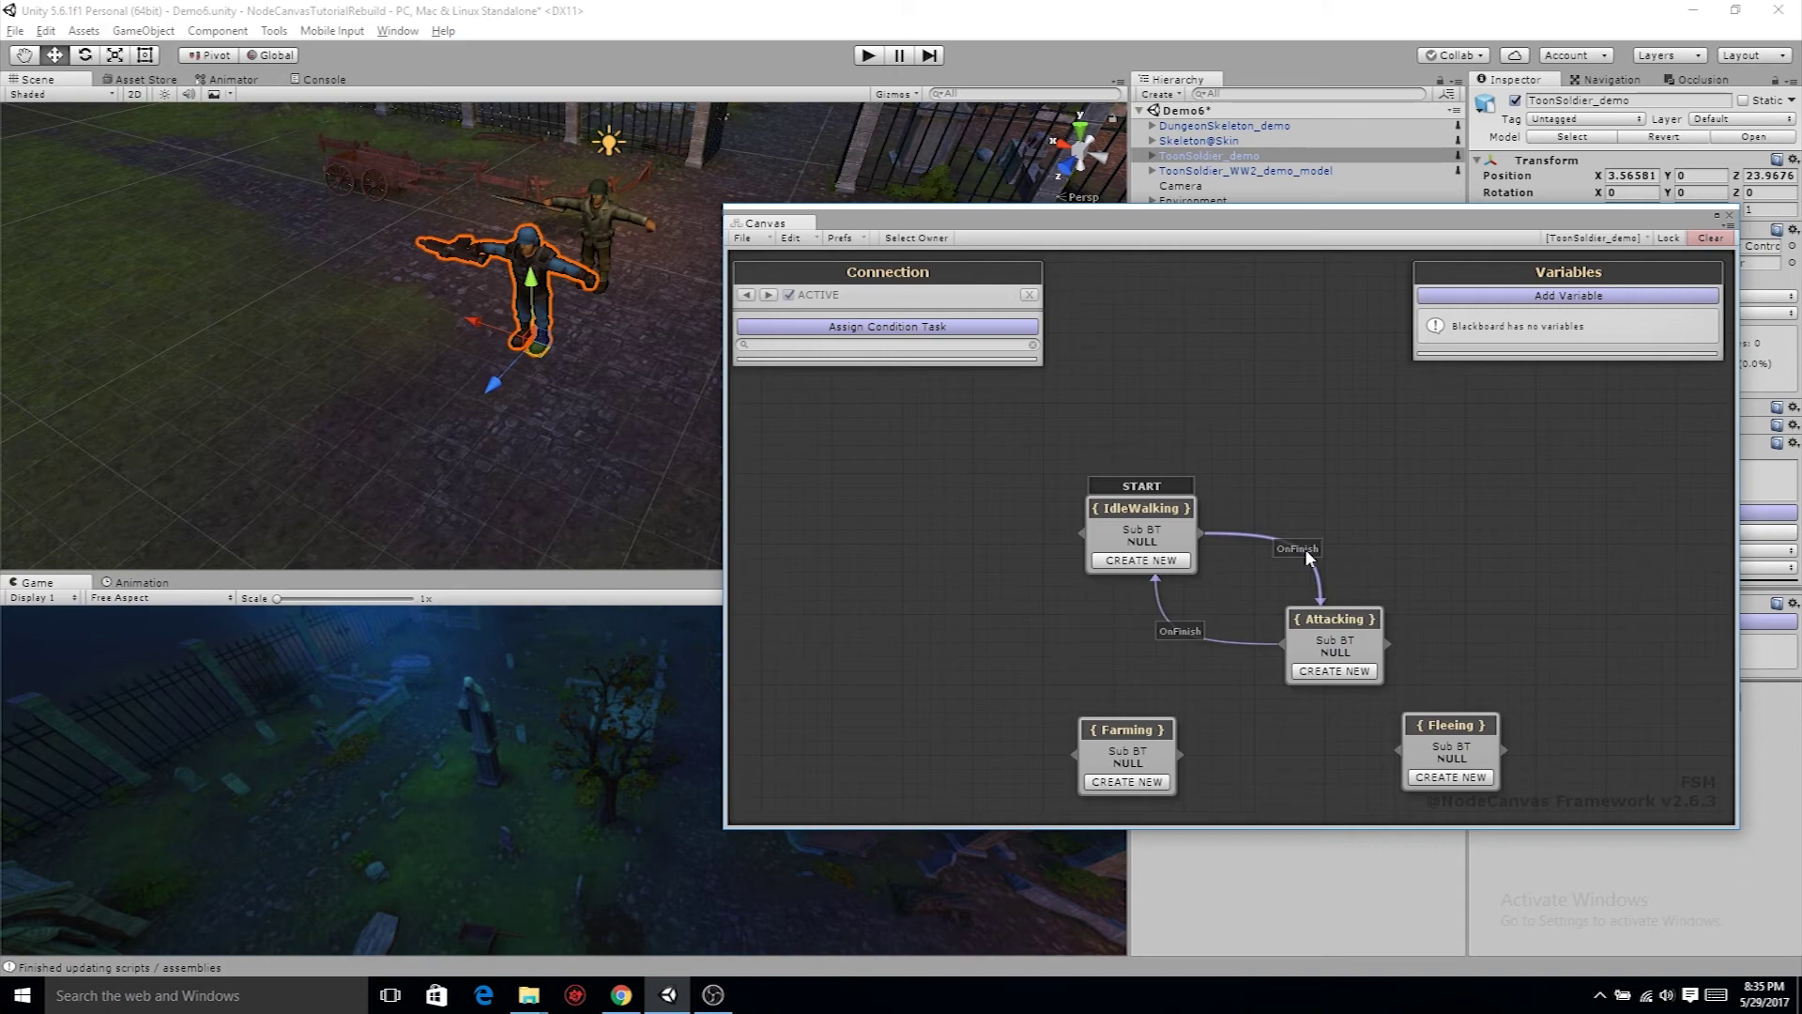
Start a new behaviour tree asset for the IdleWalking node and create a BehaviorTrees folder in Assets for it.
click(1141, 560)
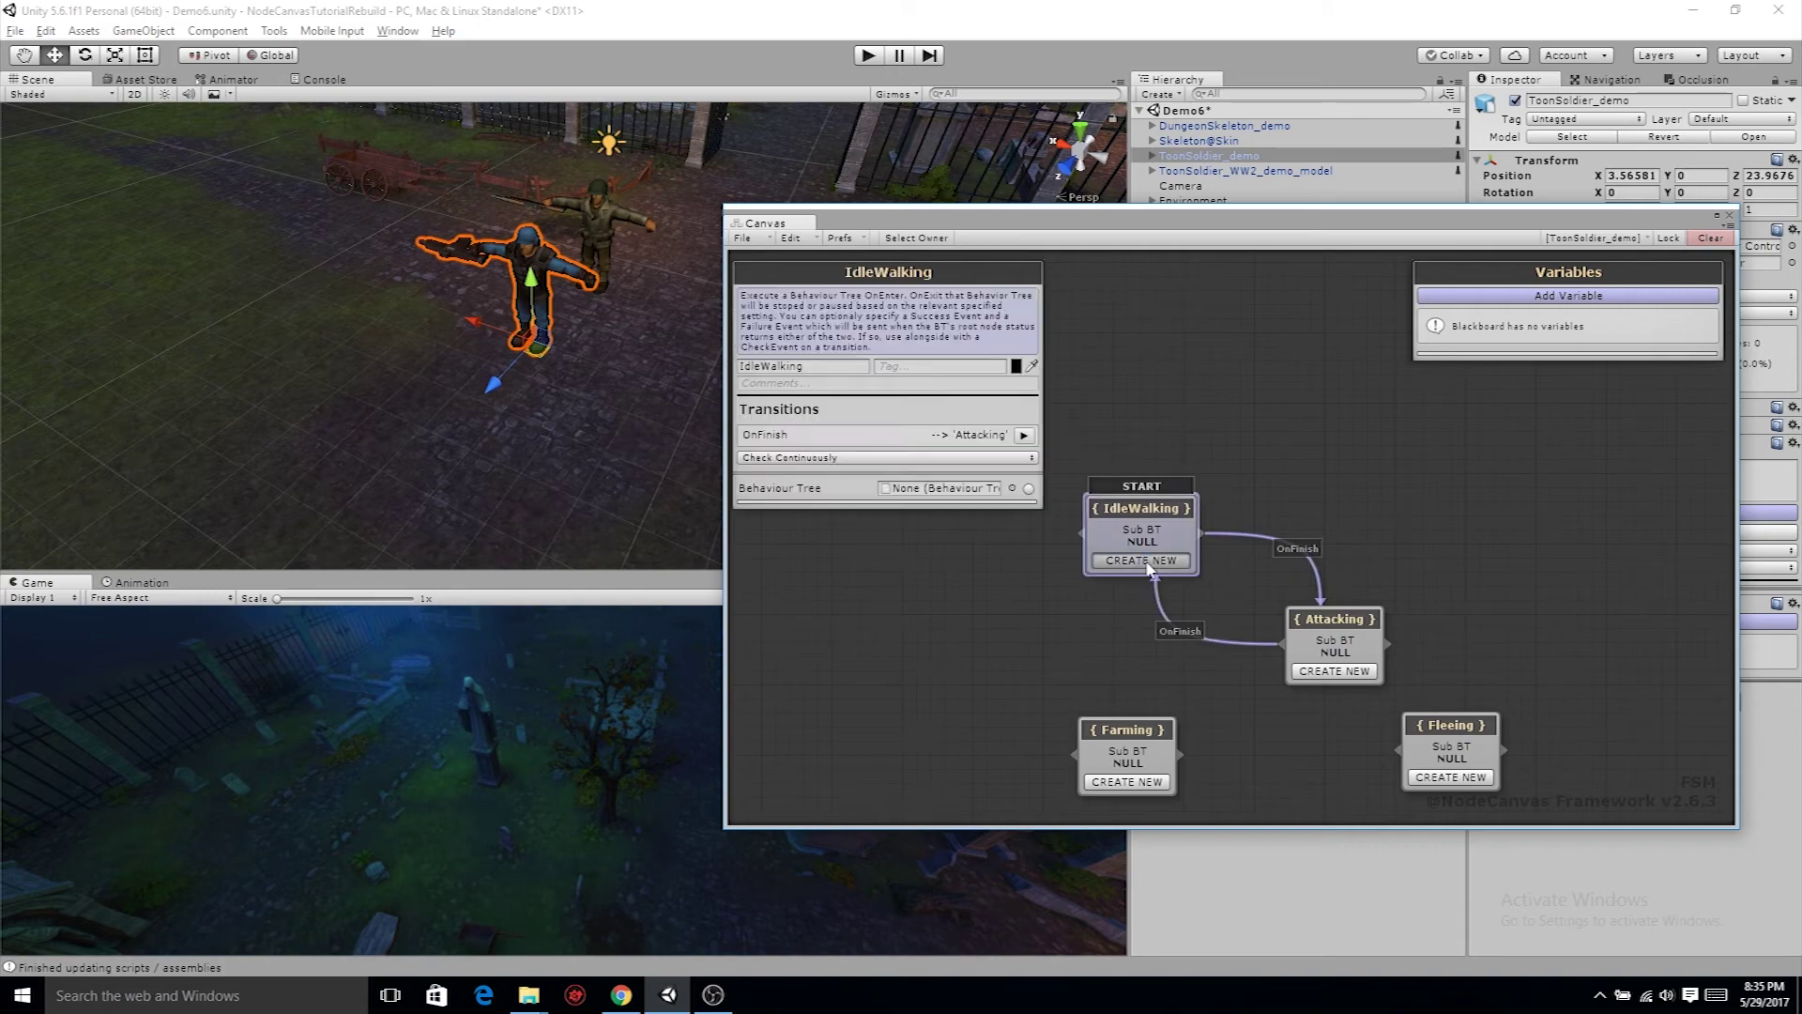
right_click(209, 332)
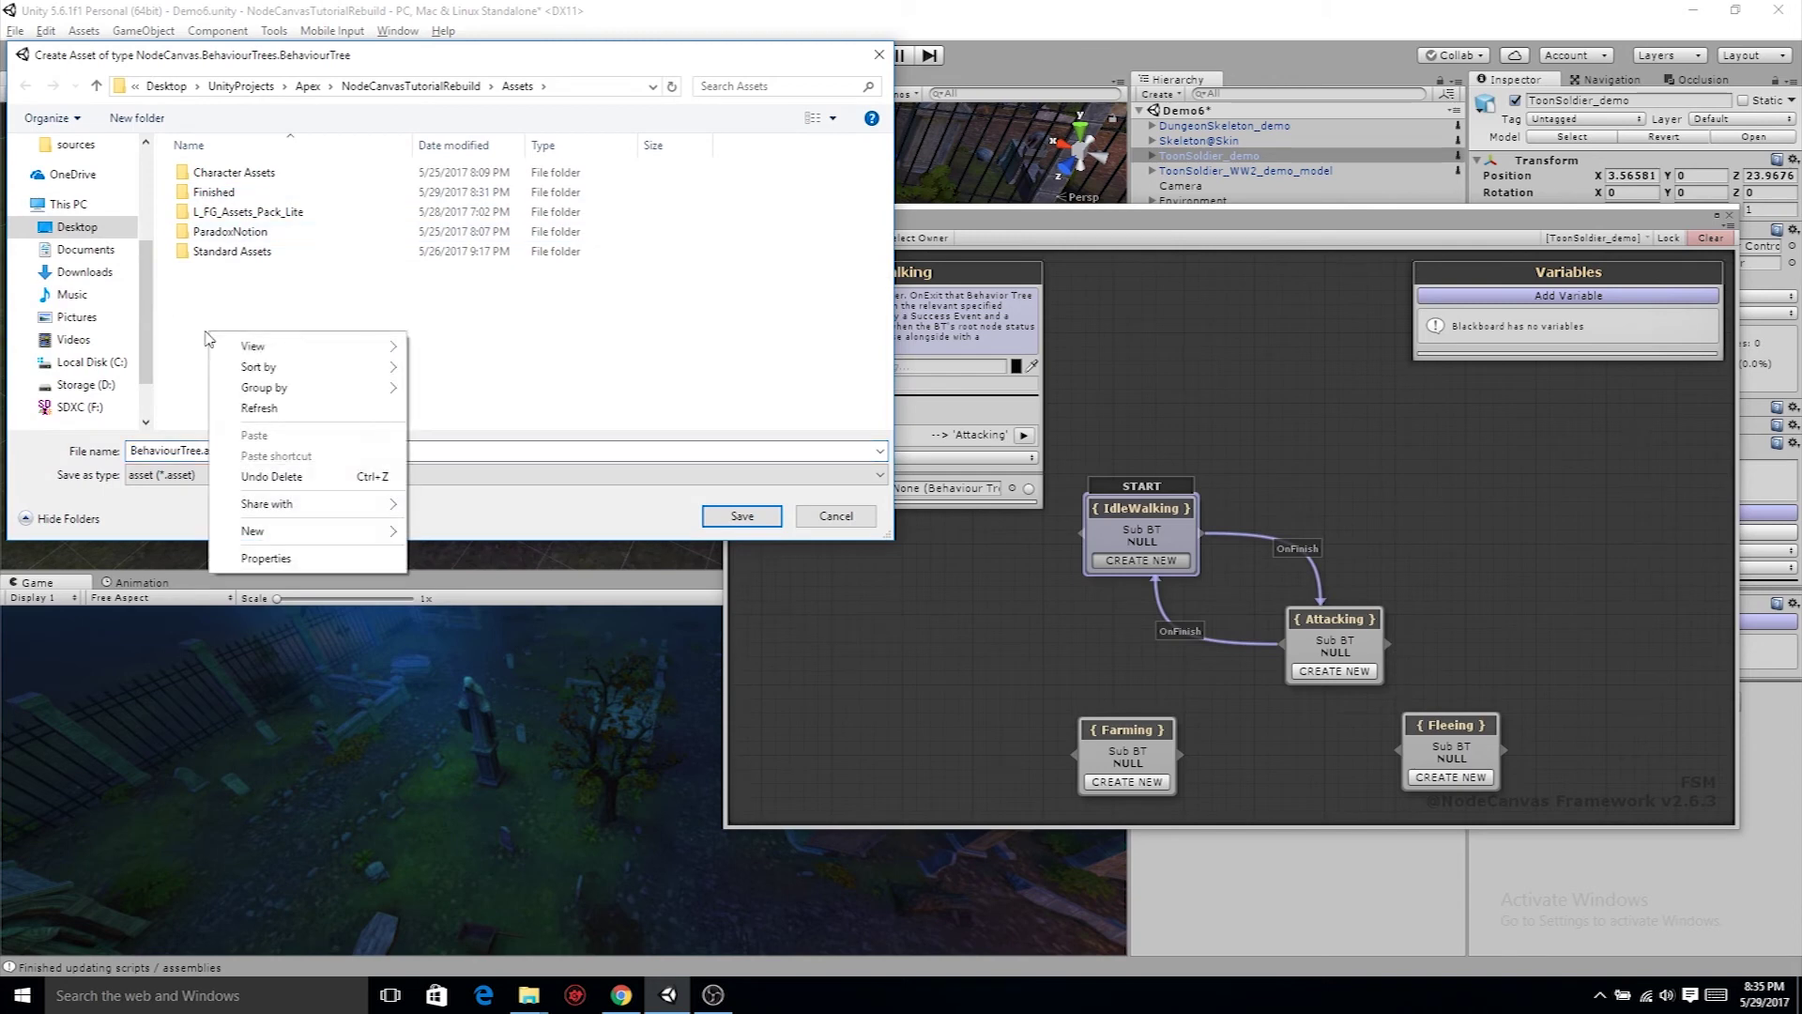
mouse_move(335, 519)
click(443, 540)
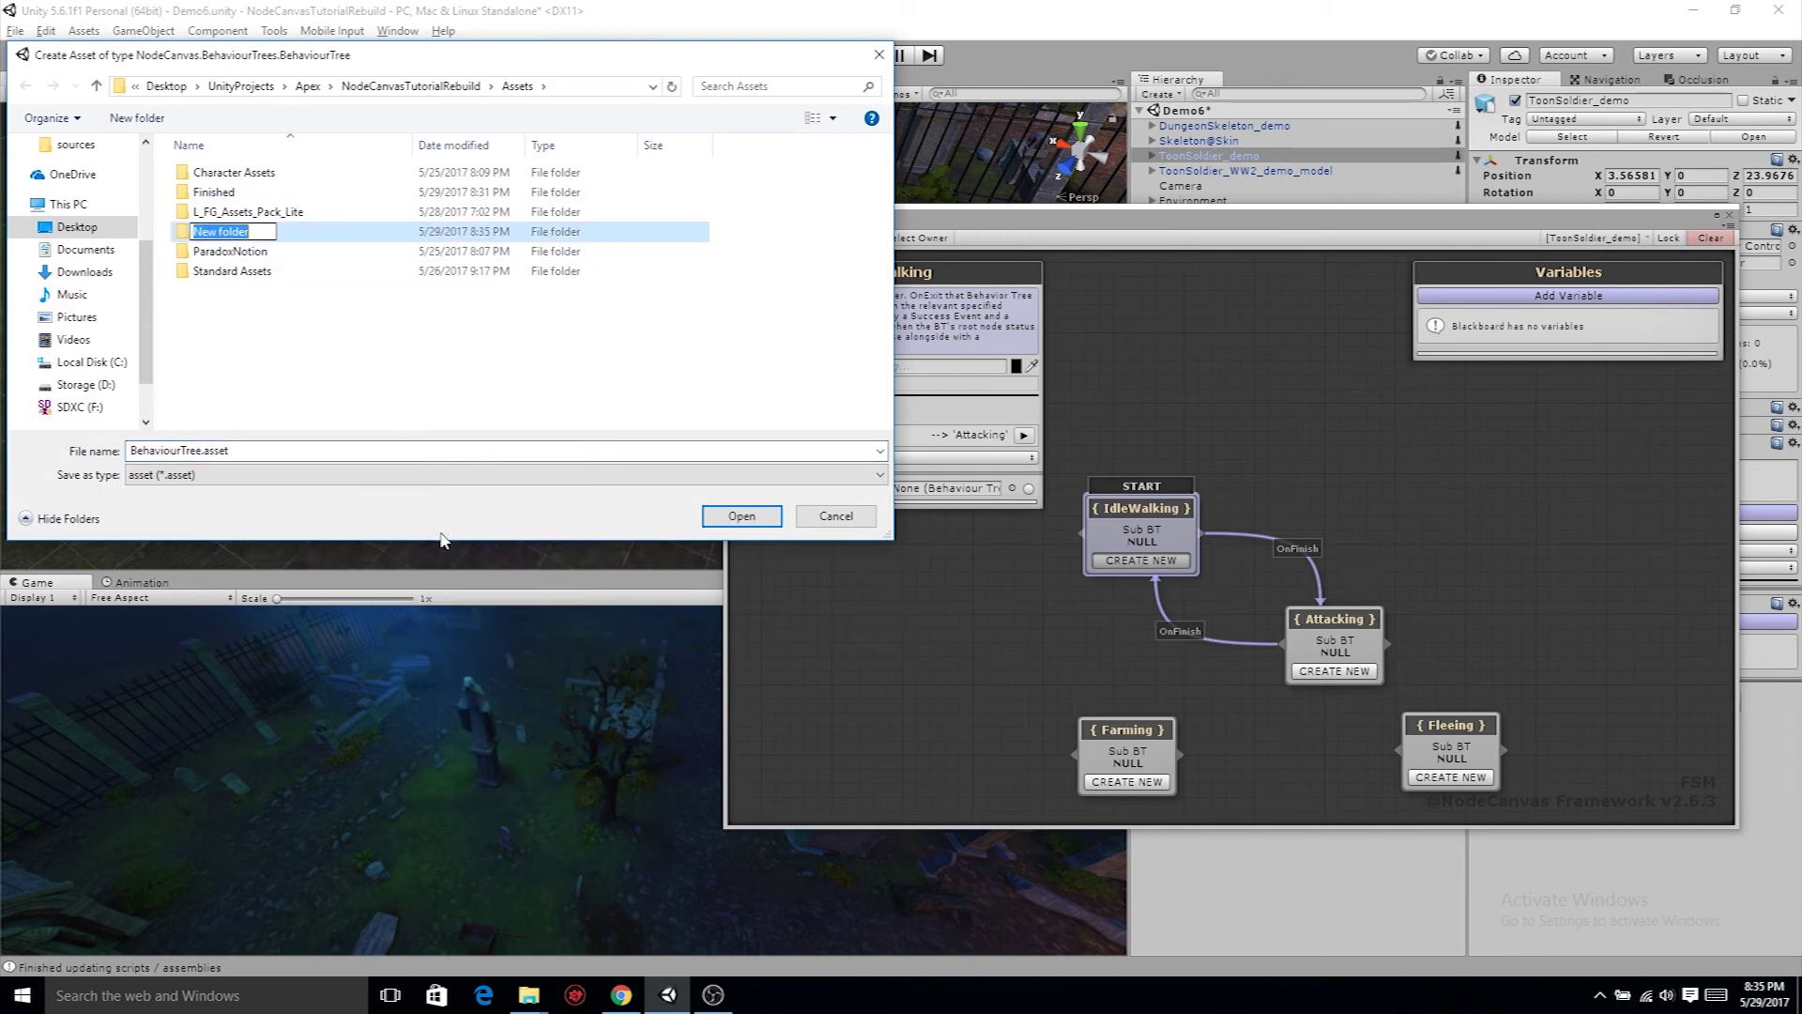
text(BehaviorTrees)
key(Return)
key(Return)
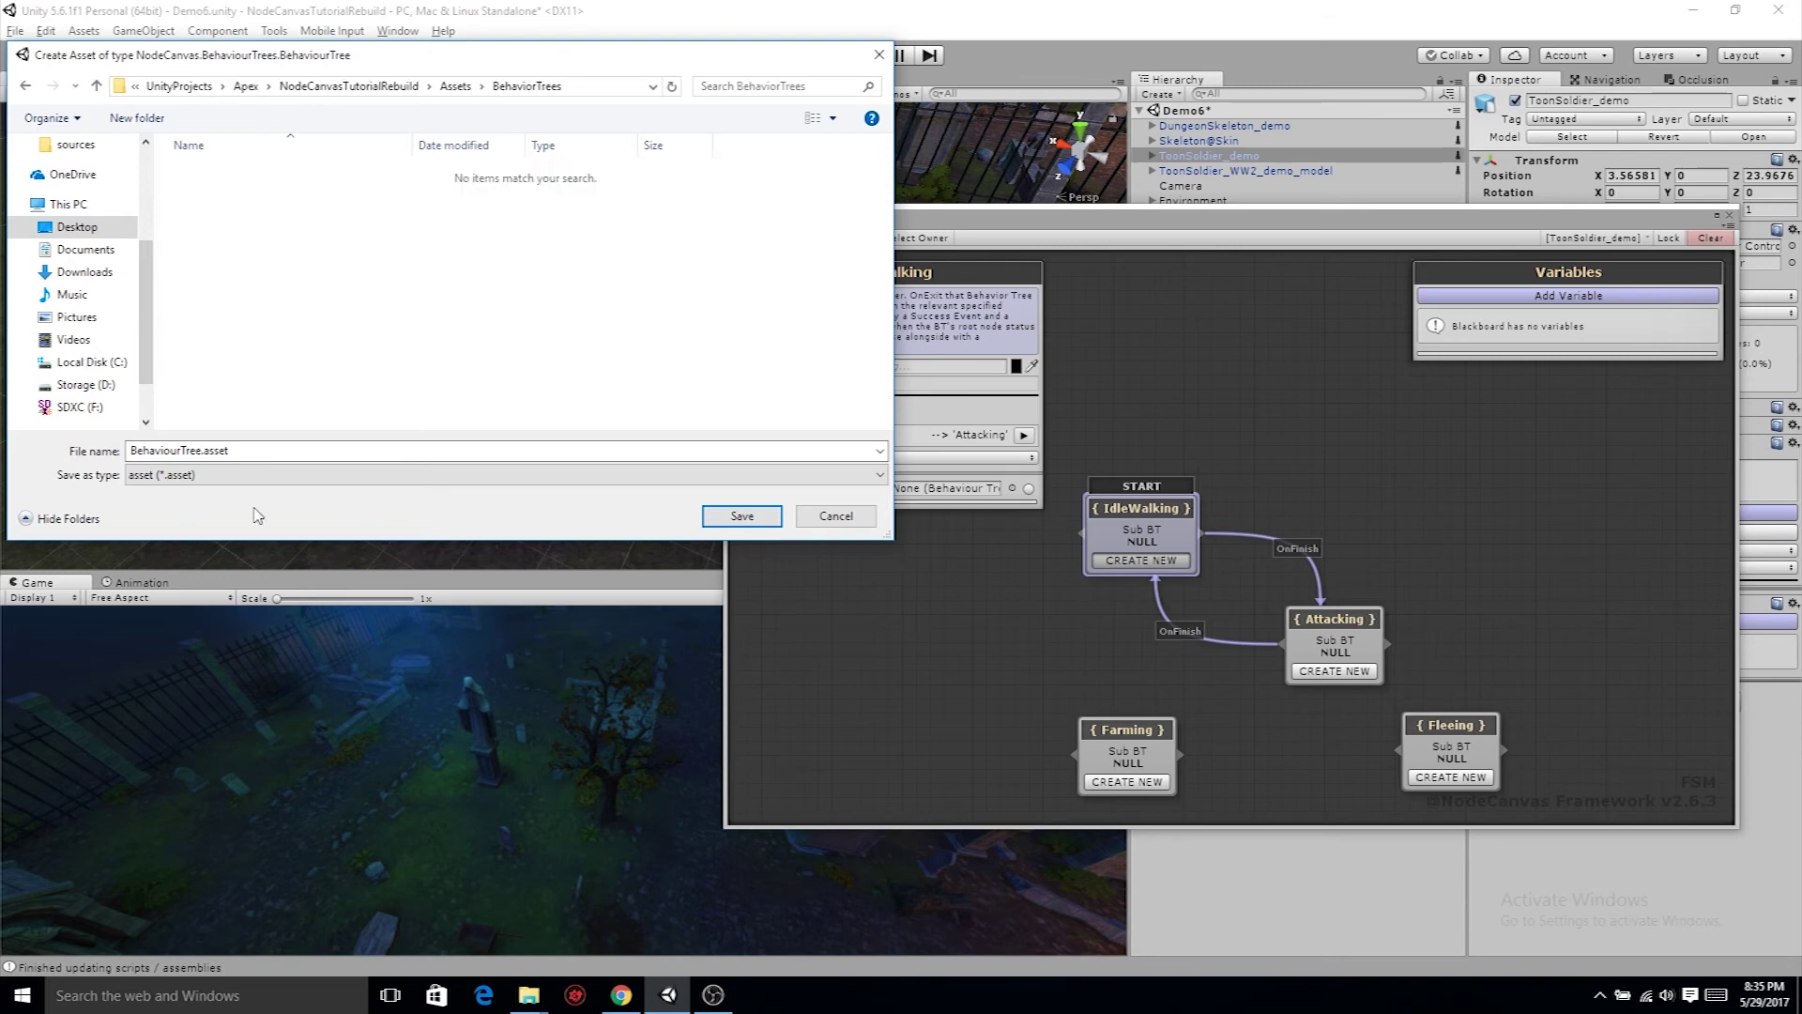
Save the new behaviour tree asset as IdleWalking in the BehaviorTrees folder.
click(294, 449)
text(IdleW)
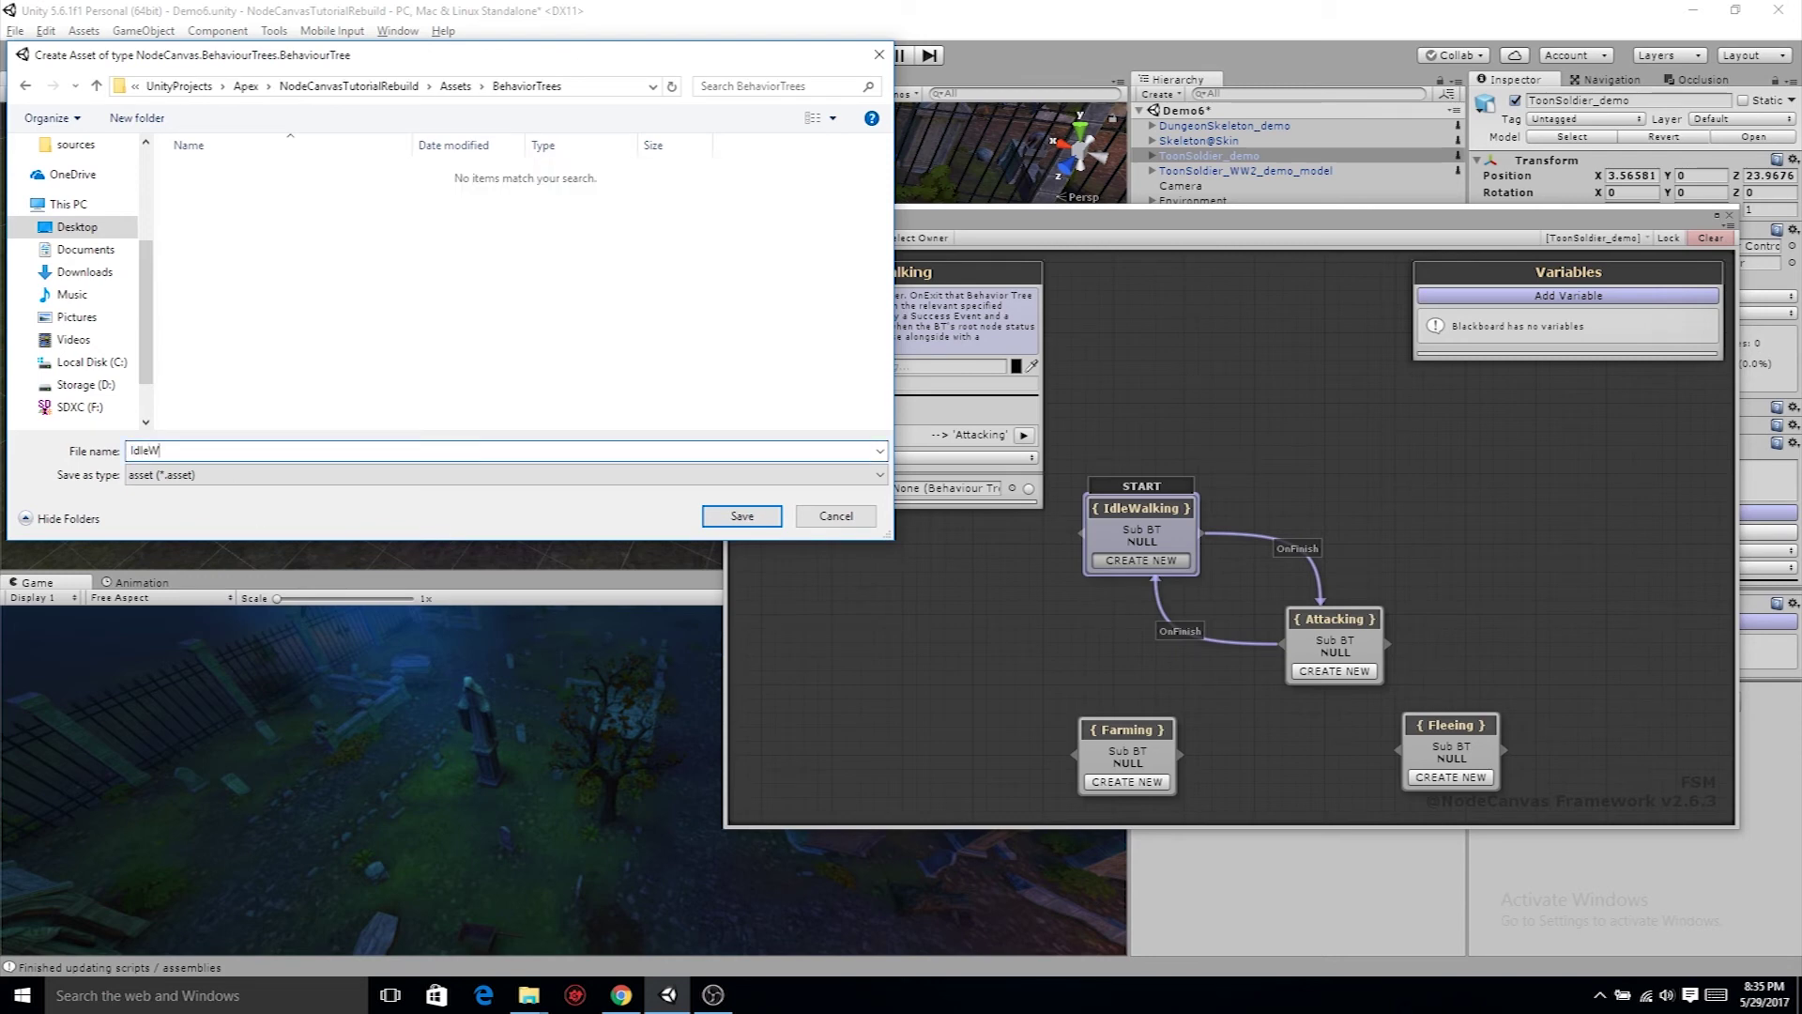
text(alkingBase)
key(BackSpace)
key(BackSpace)
key(BackSpace)
key(BackSpace)
key(Return)
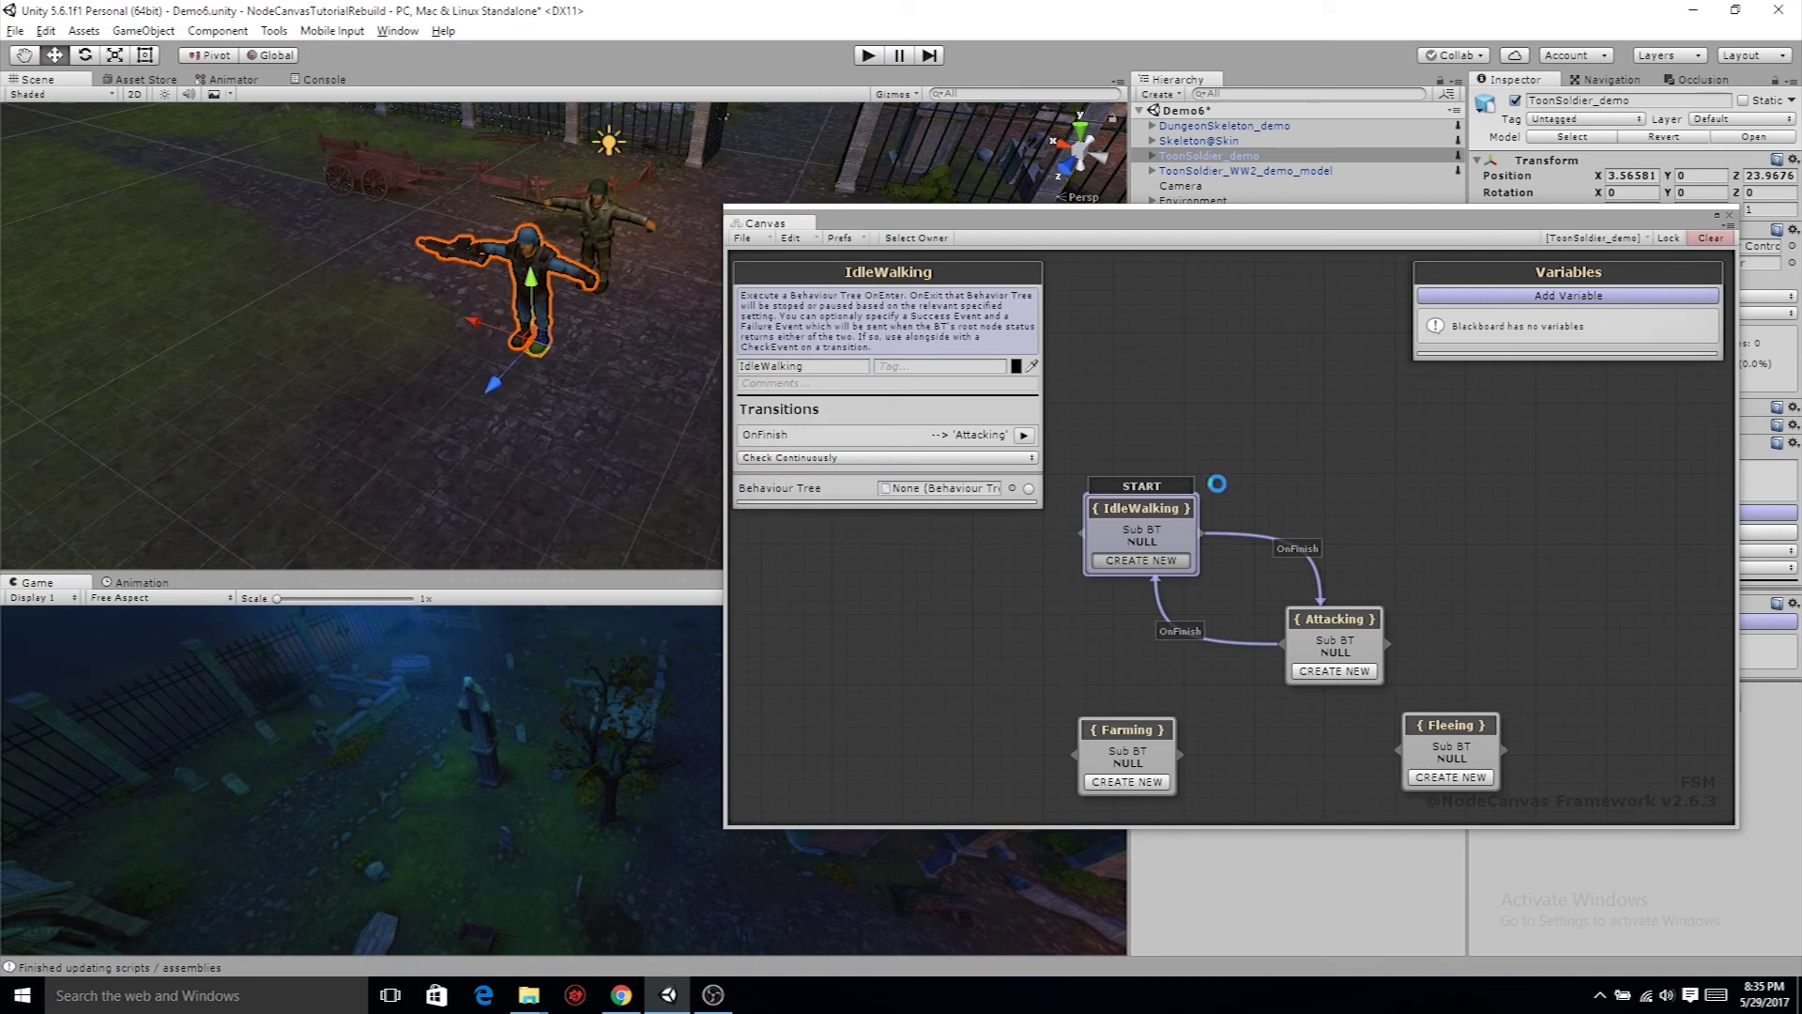
Open the IdleWalking behaviour tree and add an action node with the Debug Log Text task.
double_click(1133, 542)
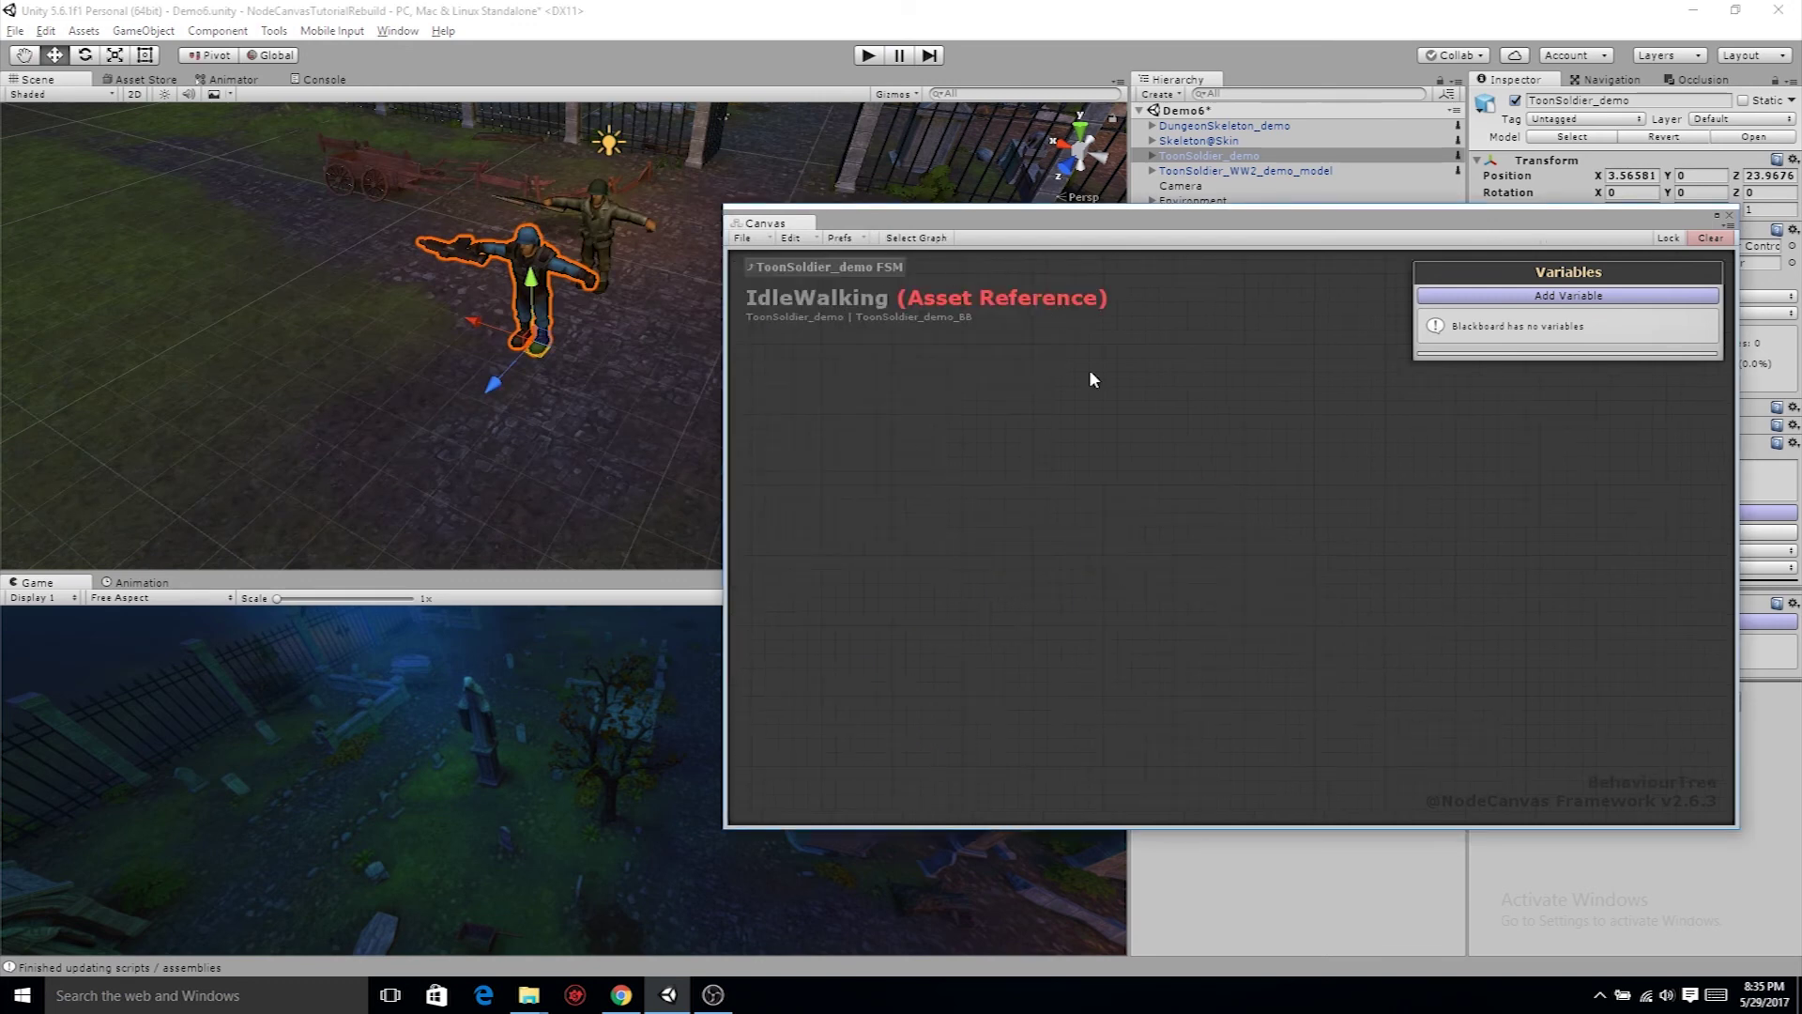
right_click(951, 457)
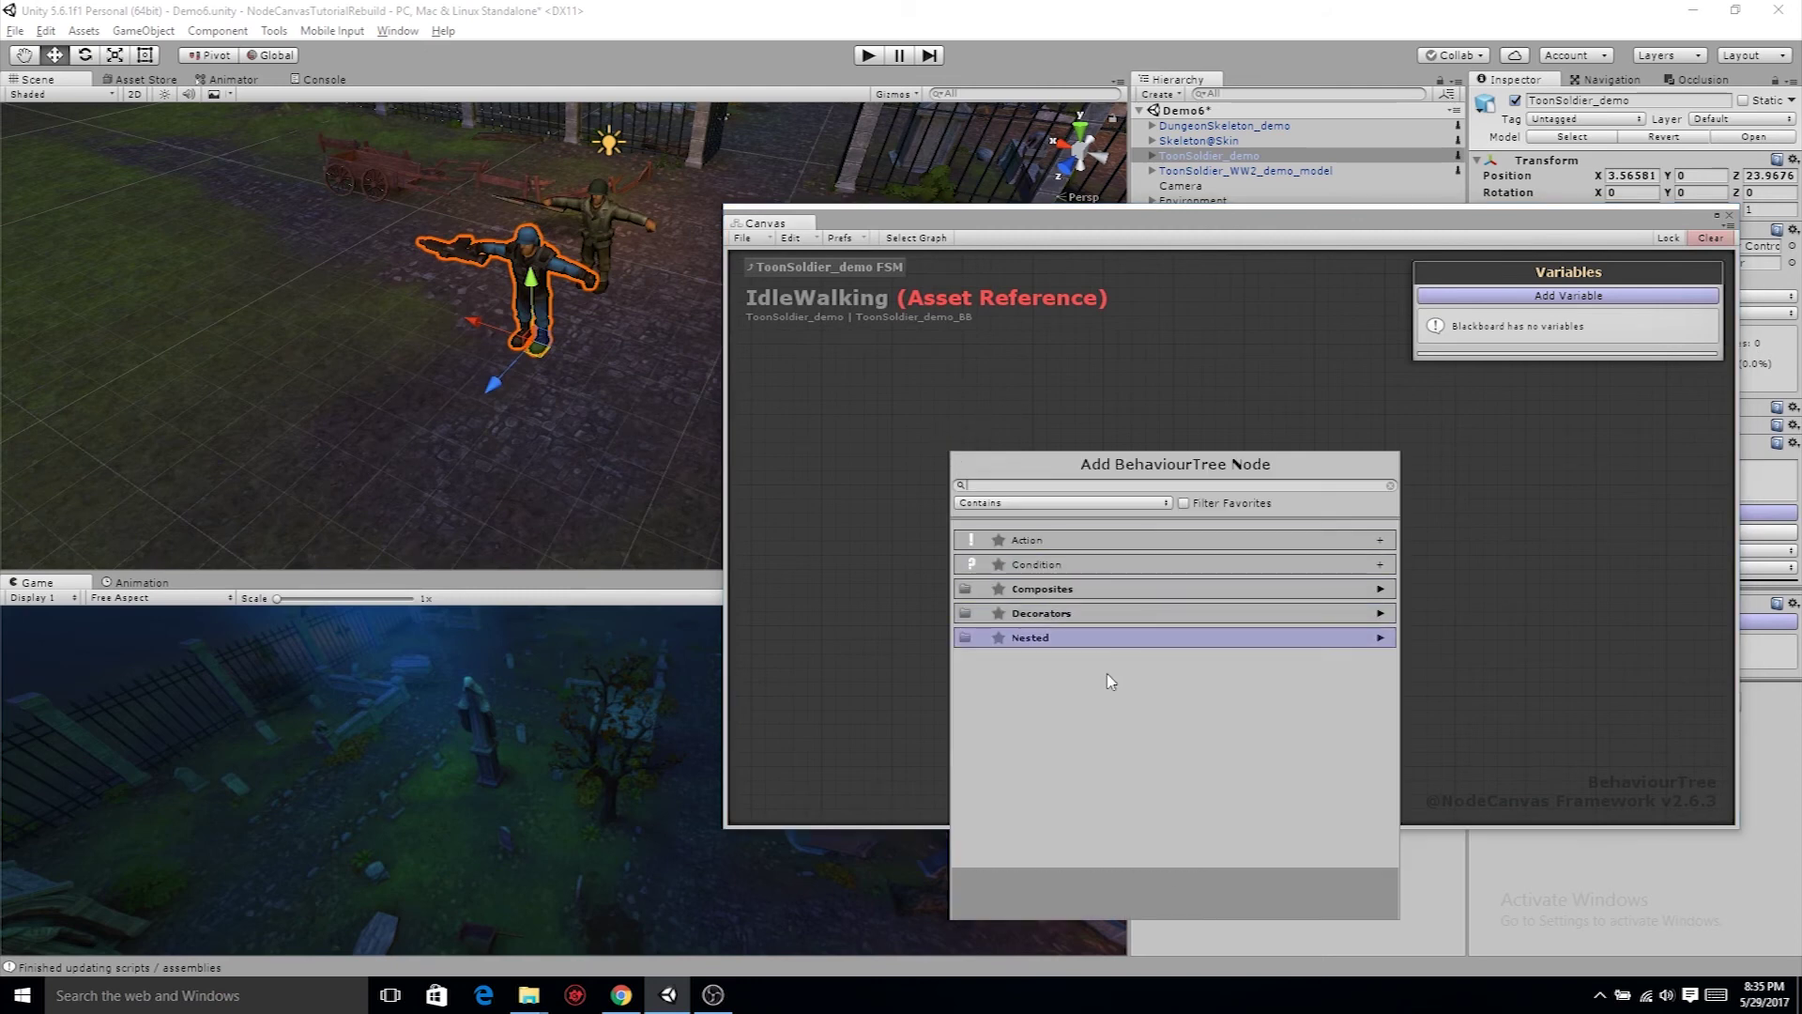
click(1064, 542)
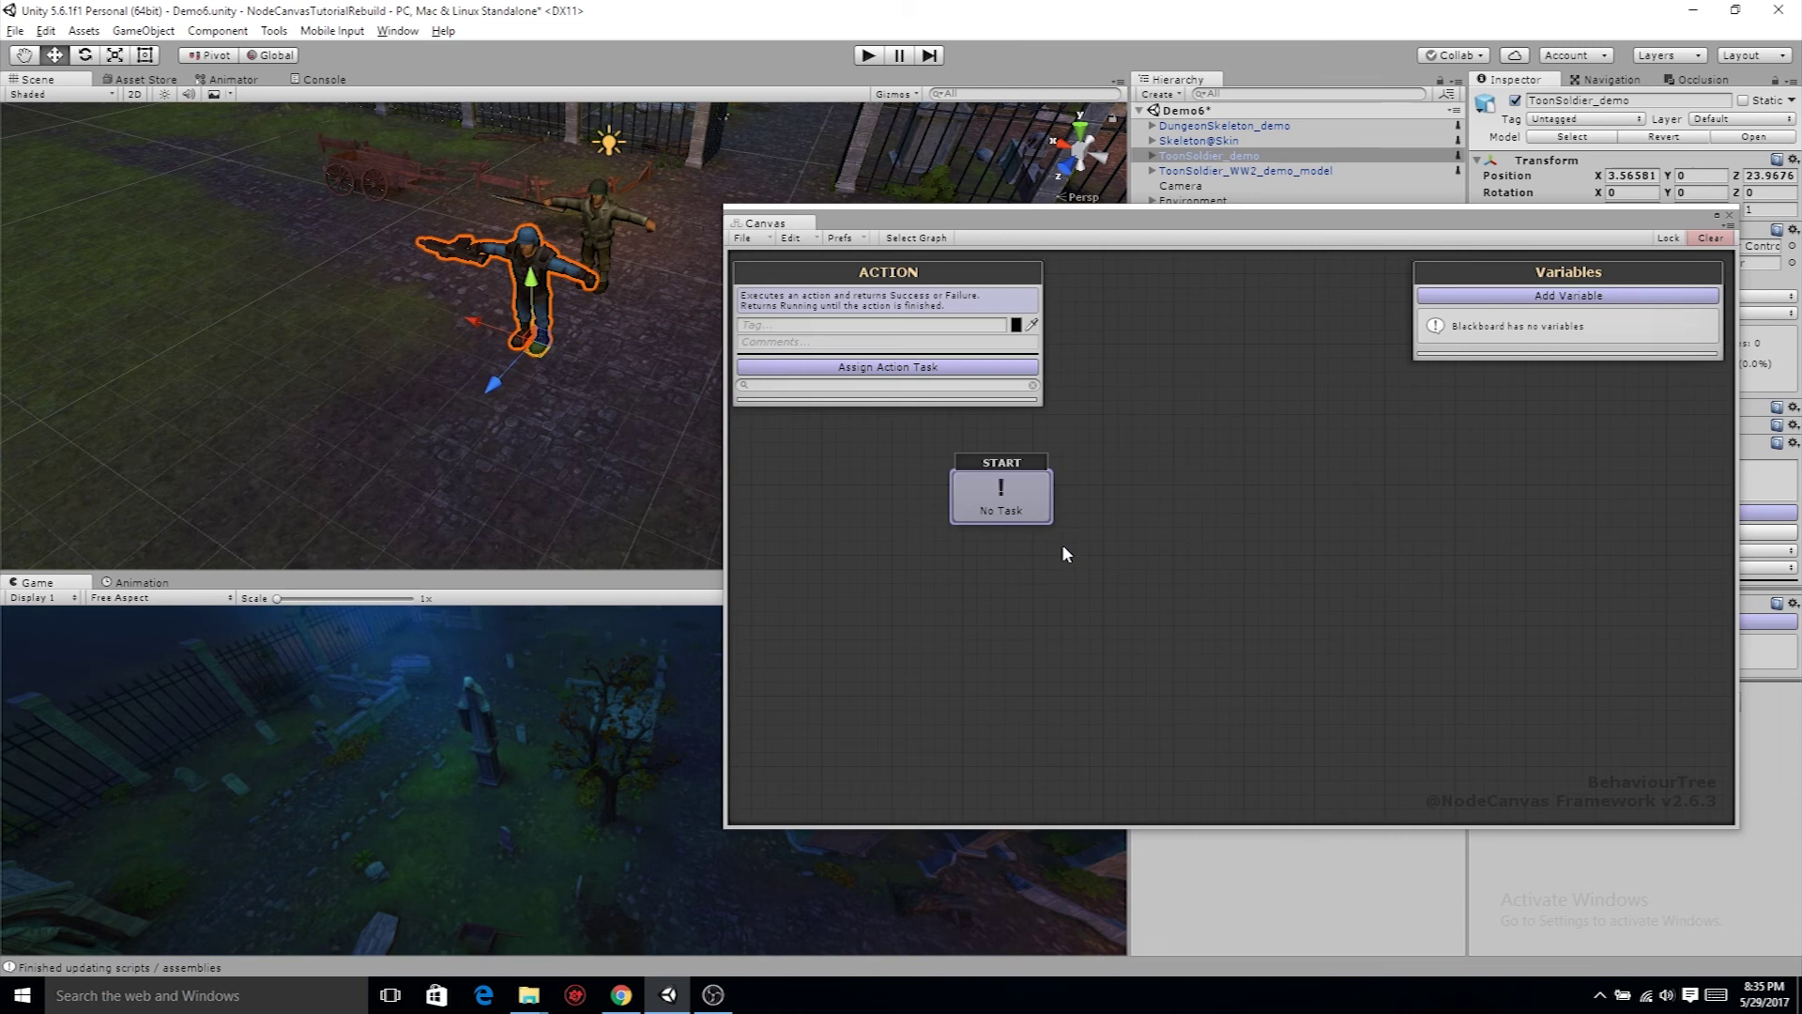
click(939, 368)
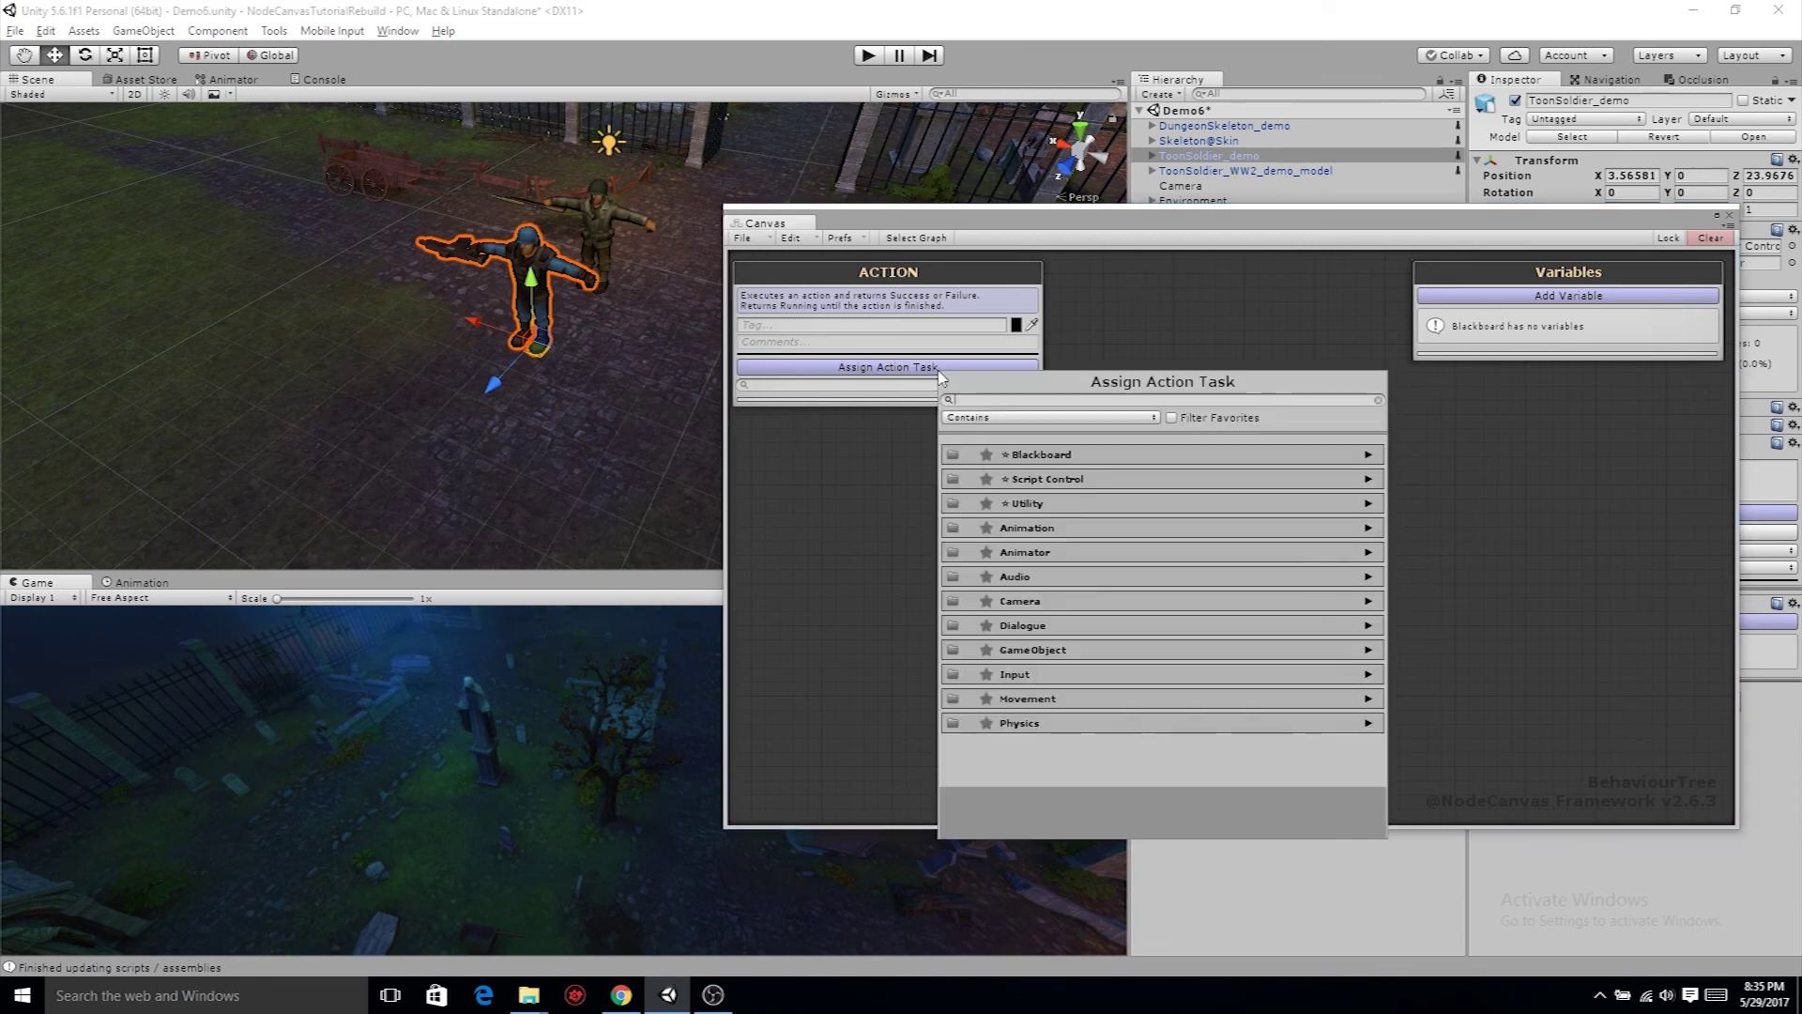
text(debug)
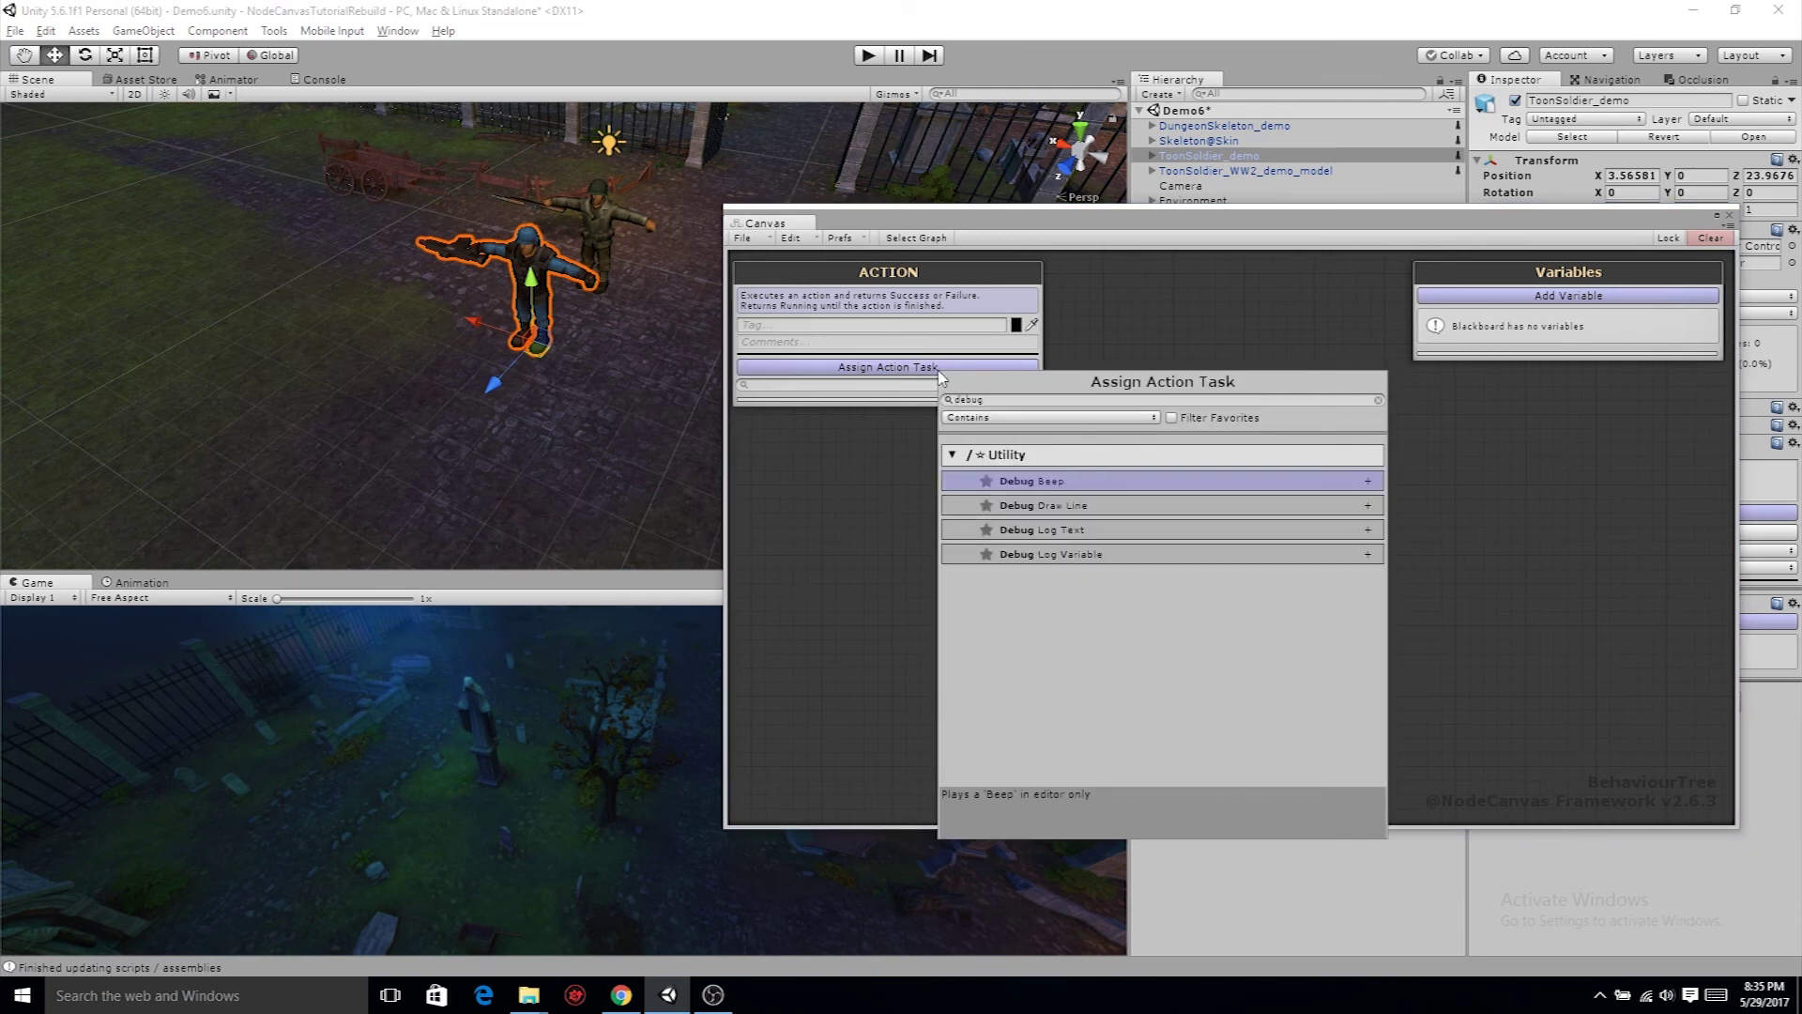
click(1067, 533)
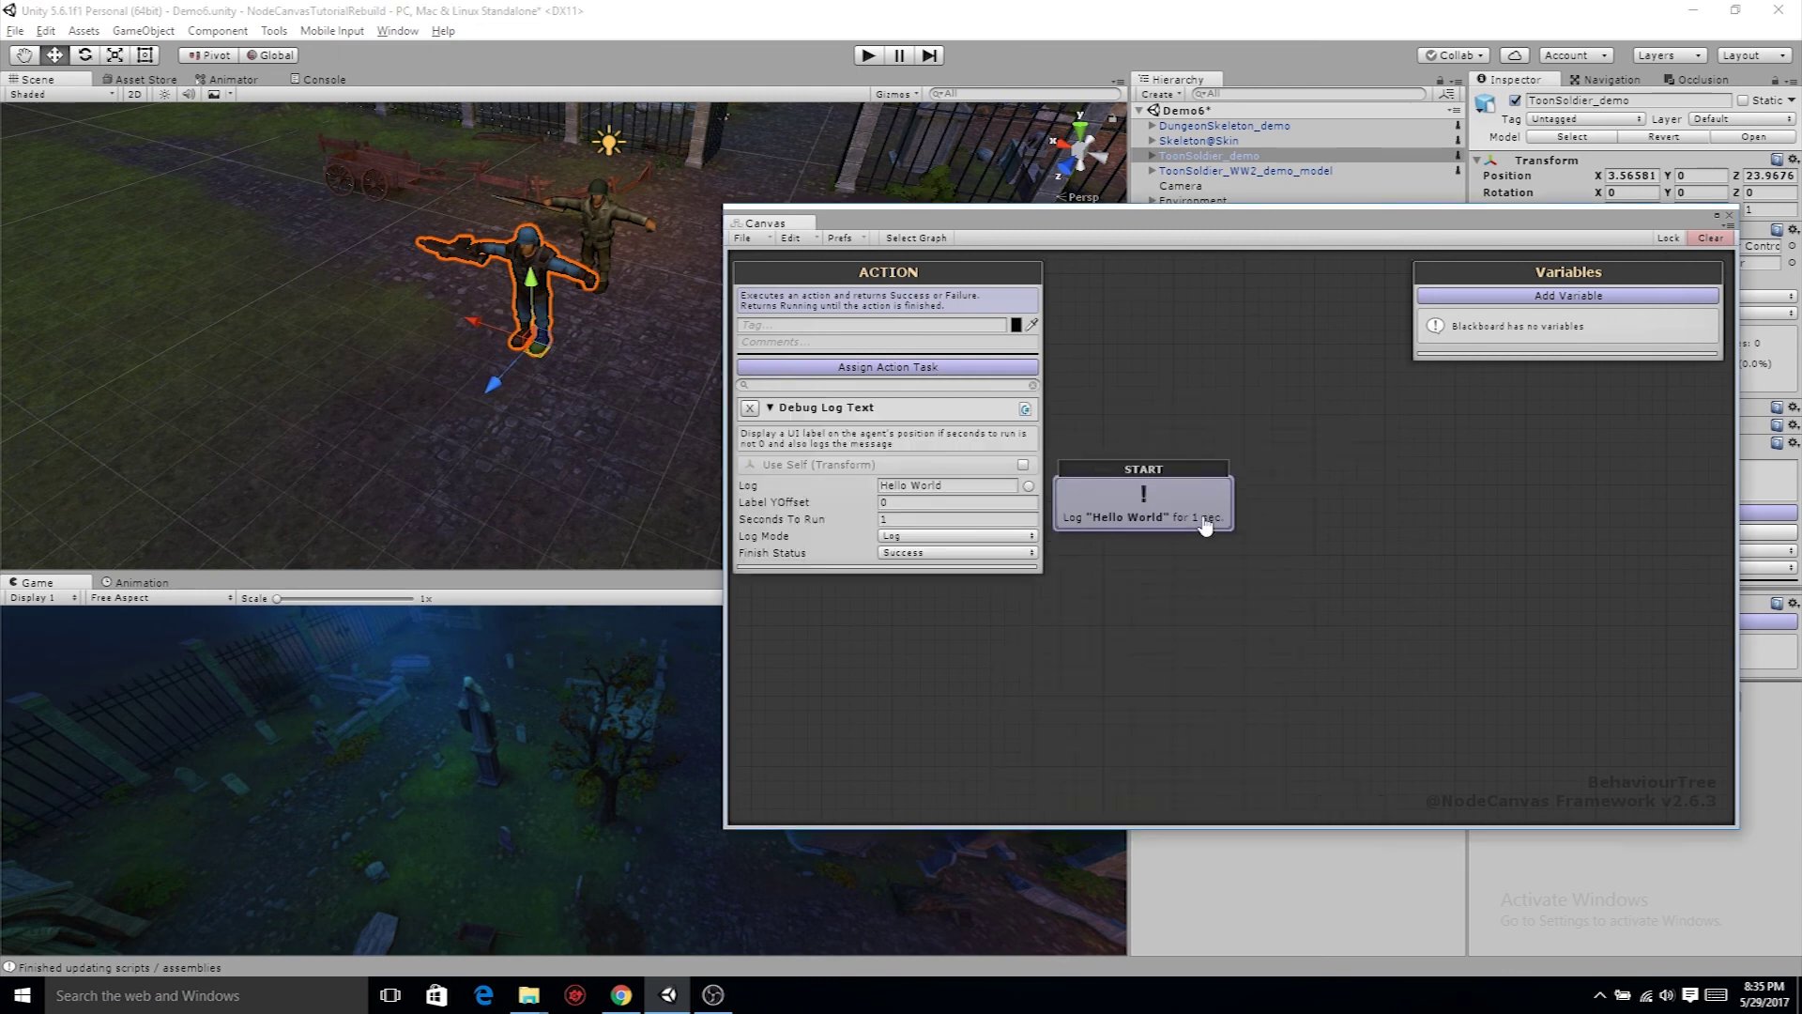
Run the scene in play mode and inspect the running FSM and its IdleWalking subtree.
click(868, 56)
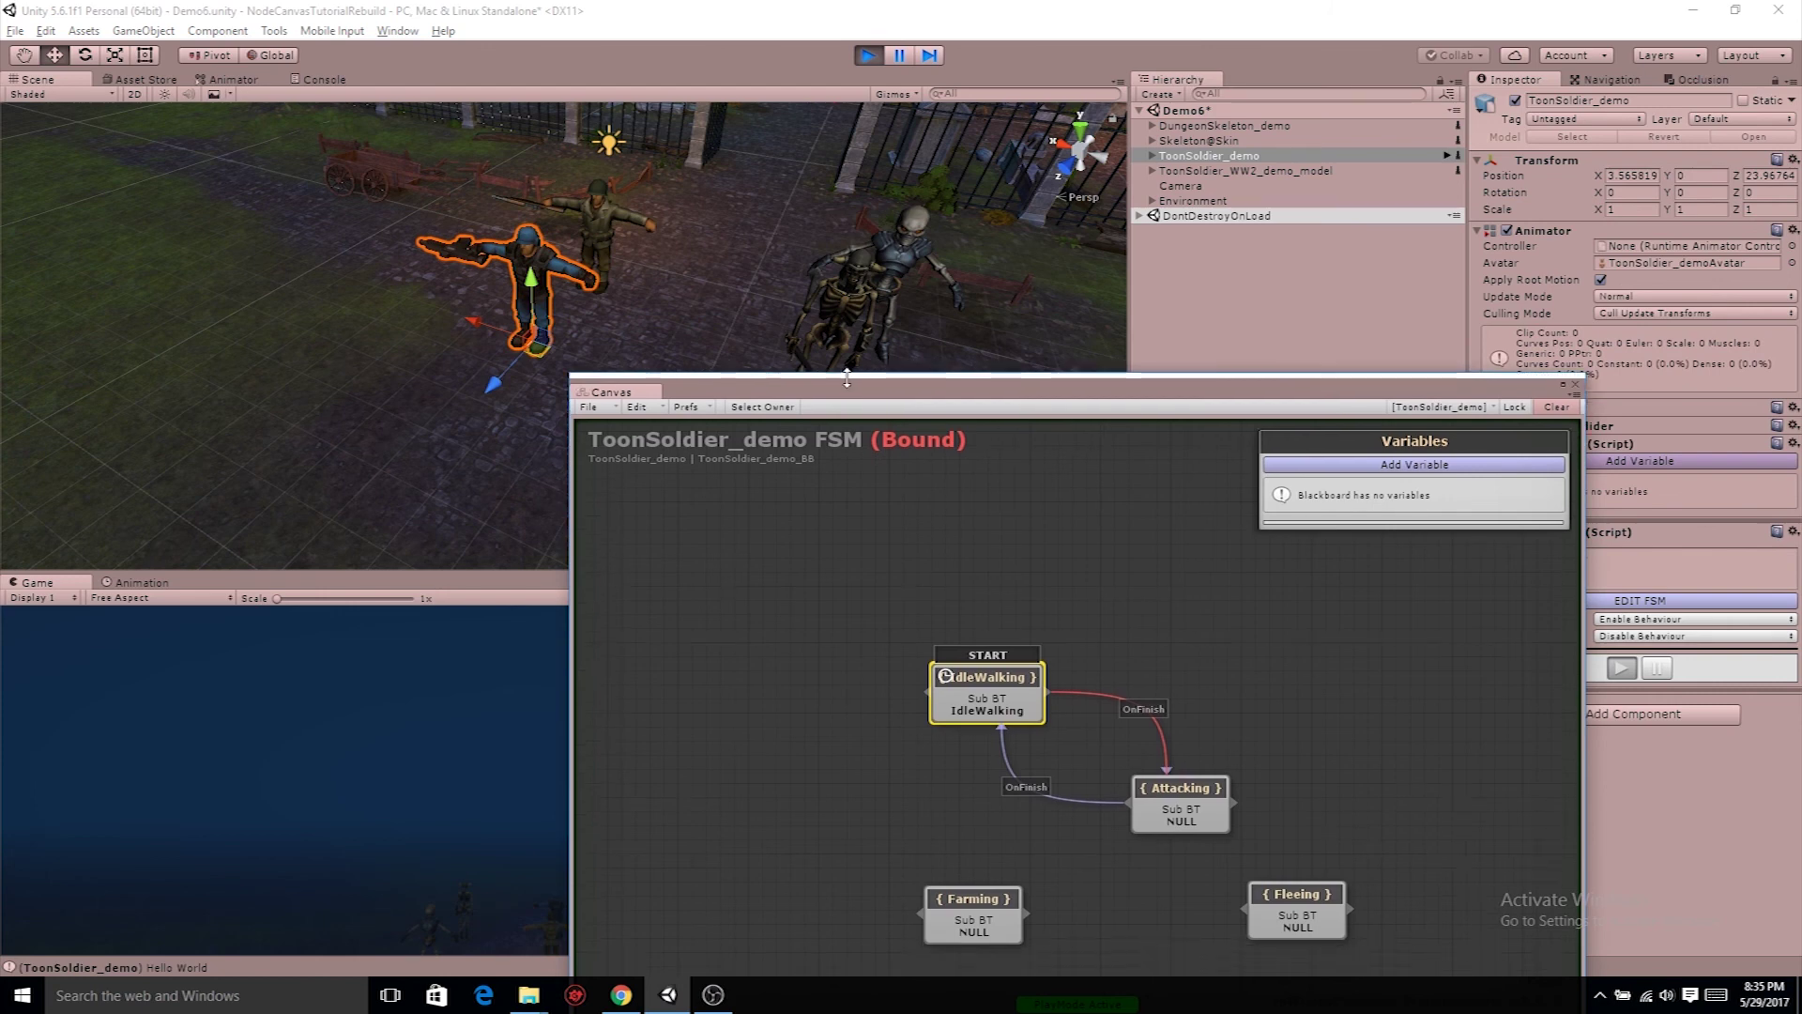
drag(927, 408, 961, 284)
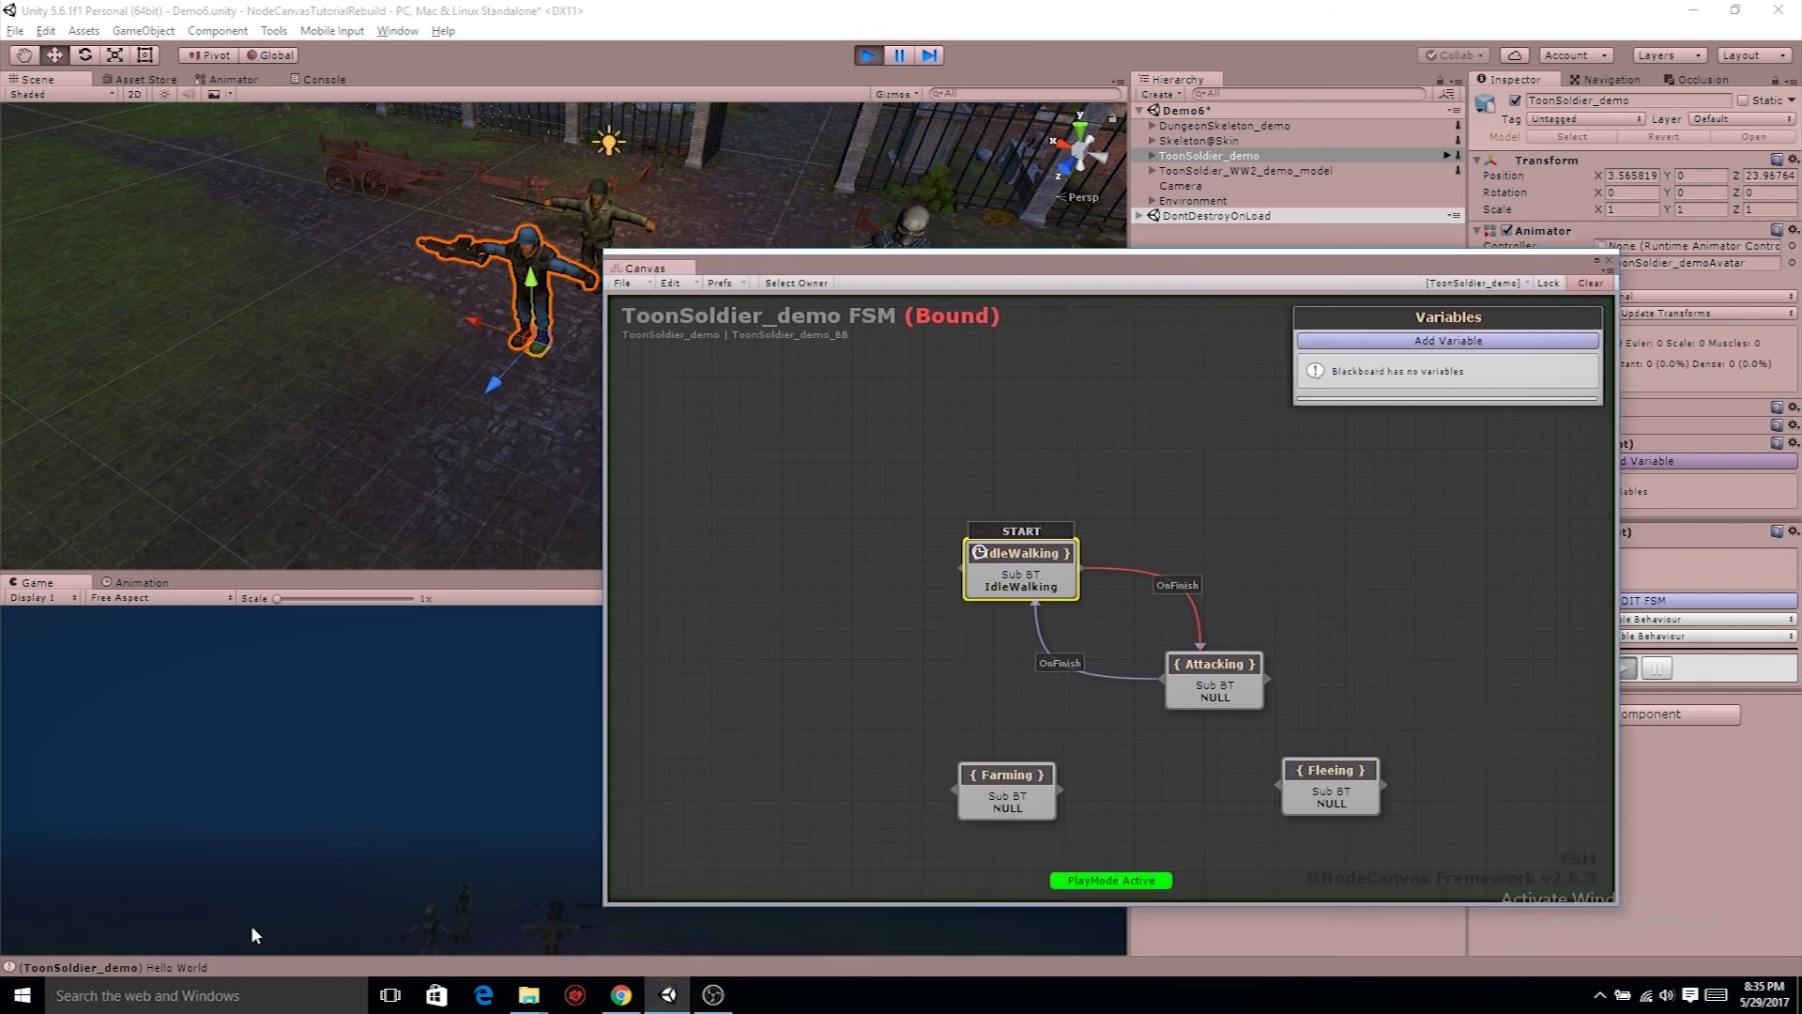
double_click(1037, 596)
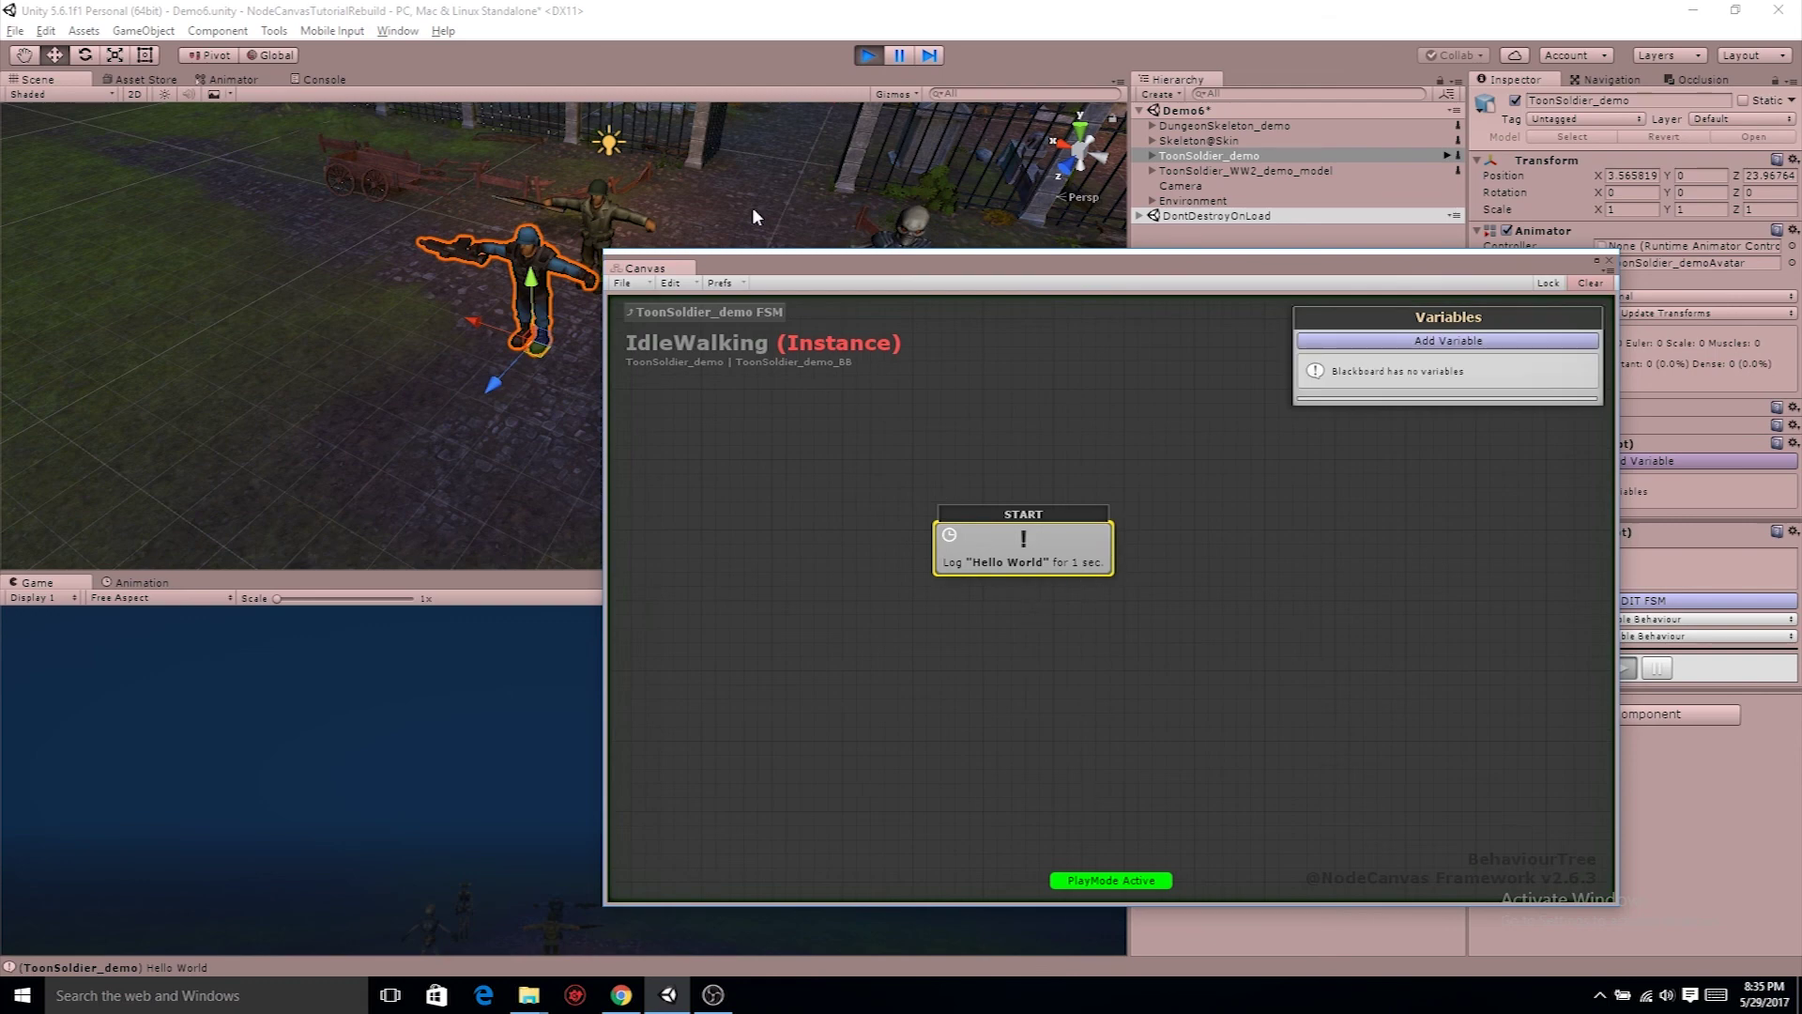